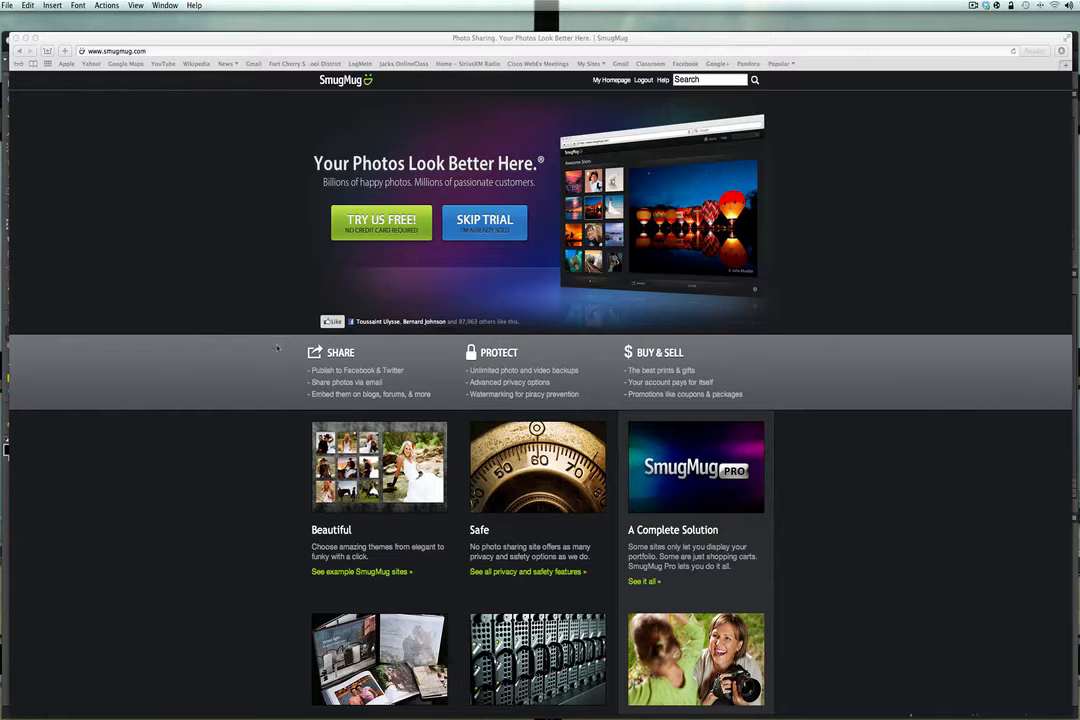
- Switch to the canyon photo in Photoshop Elements and duplicate its Background layer
click(14, 38)
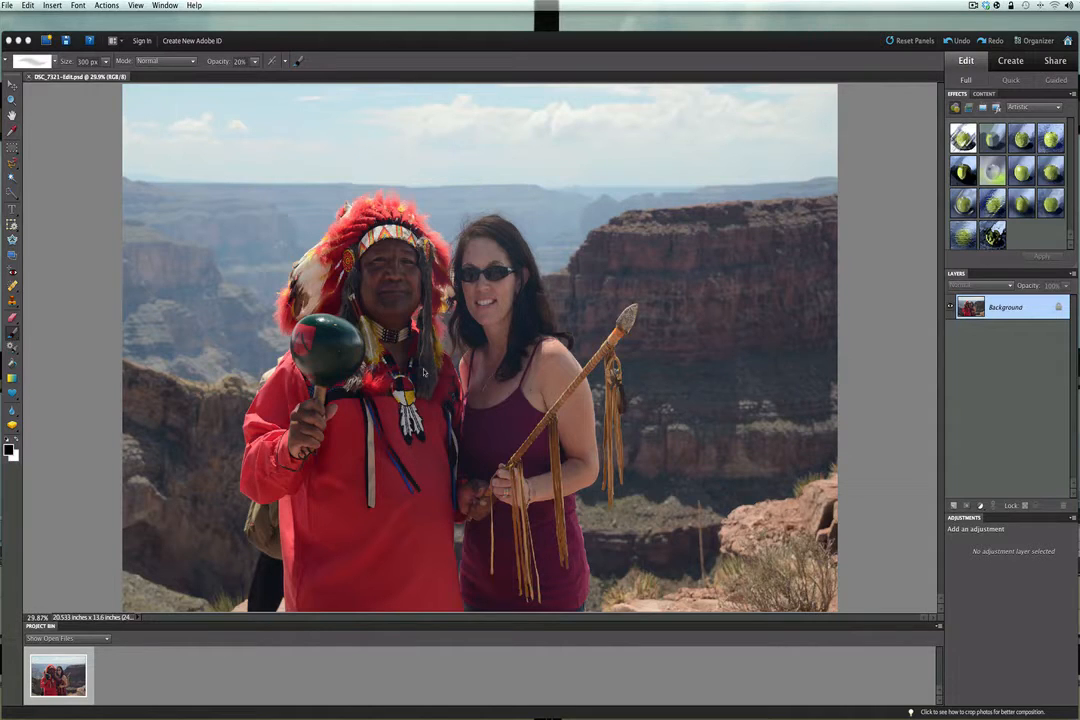
click(821, 259)
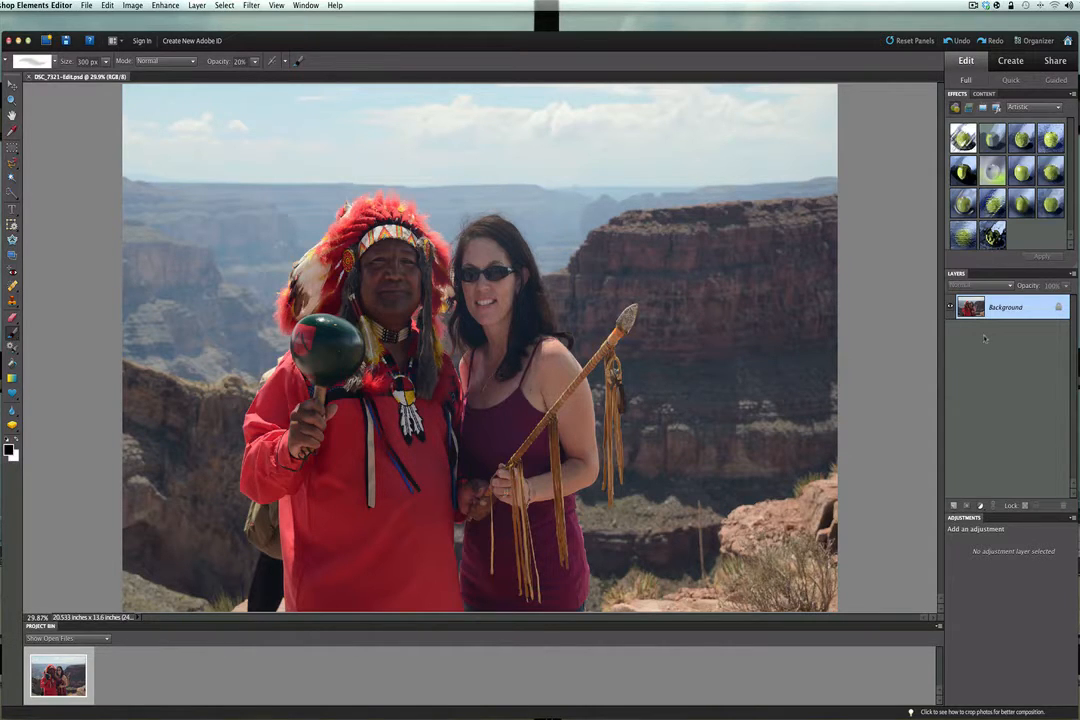
key(super+j)
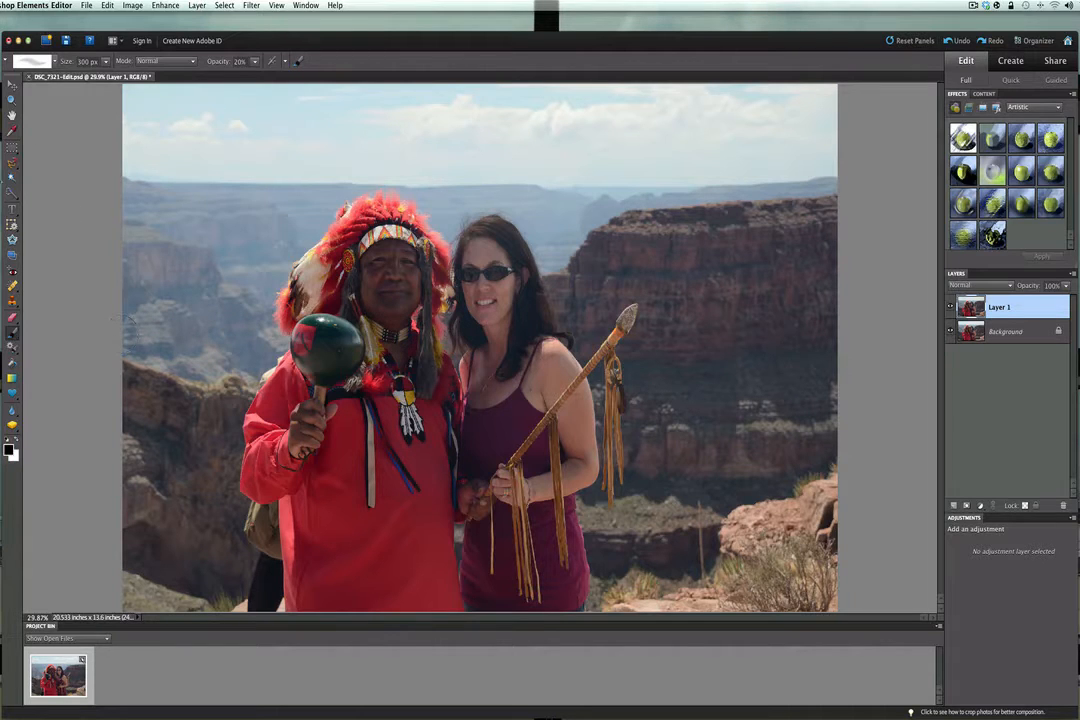
- Select the man in the headdress and the woman beside him with an enlarged Quick Selection brush
click(12, 178)
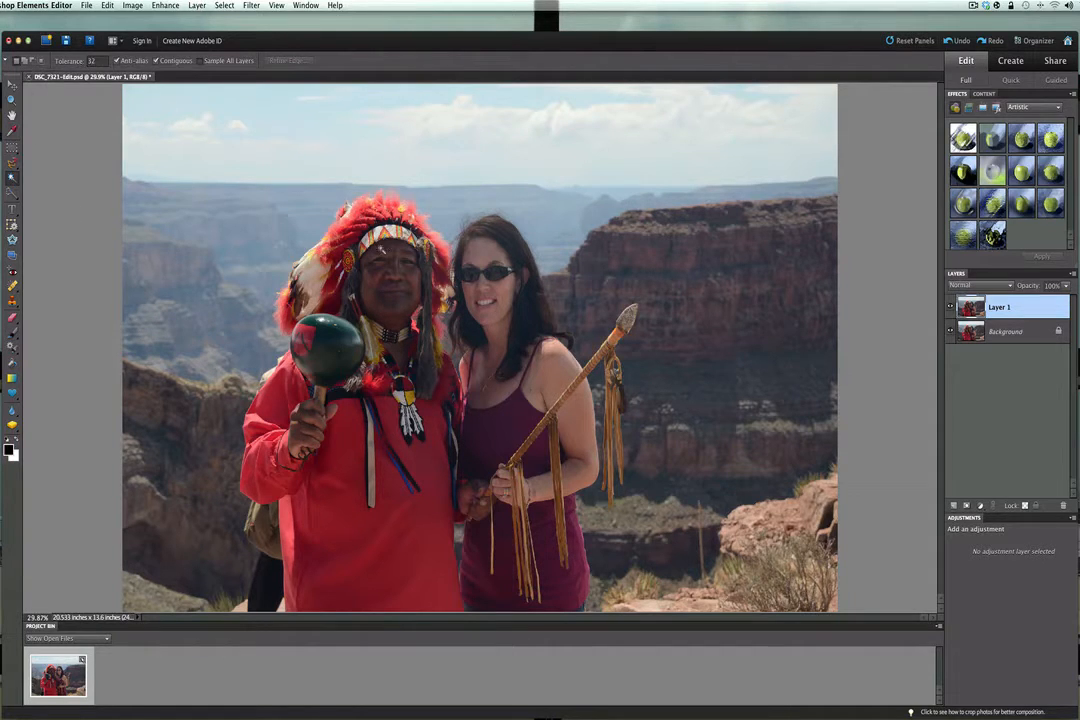
click(10, 165)
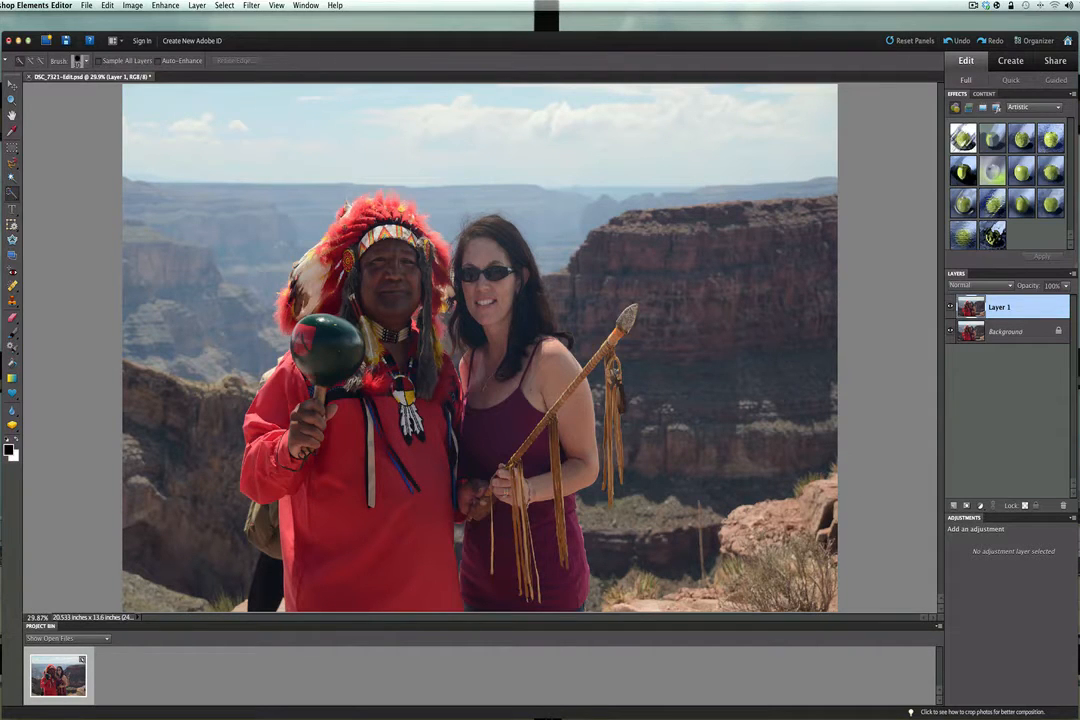
key(bracketright)
key(bracketright)
key(bracketright)
key(bracketright)
key(bracketright)
key(bracketright)
key(bracketright)
mouse_move(366, 212)
mouse_down()
mouse_move(436, 262)
mouse_move(442, 328)
mouse_up()
drag(445, 242, 471, 288)
mouse_move(554, 345)
mouse_down()
mouse_move(577, 428)
mouse_move(543, 509)
mouse_move(566, 516)
mouse_move(560, 590)
mouse_up()
mouse_move(474, 595)
mouse_down()
mouse_move(390, 490)
mouse_move(340, 500)
mouse_up()
click(267, 602)
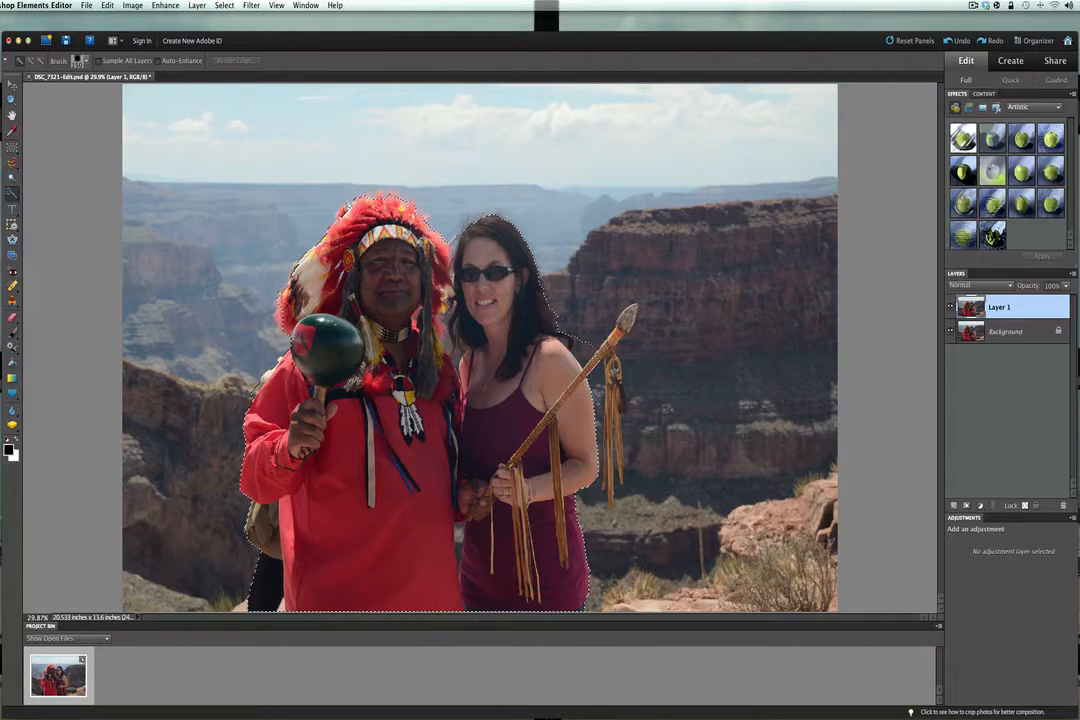
- Add the headdress edge and the spear to the selection, then copy the selected area to a new layer
drag(297, 299, 299, 298)
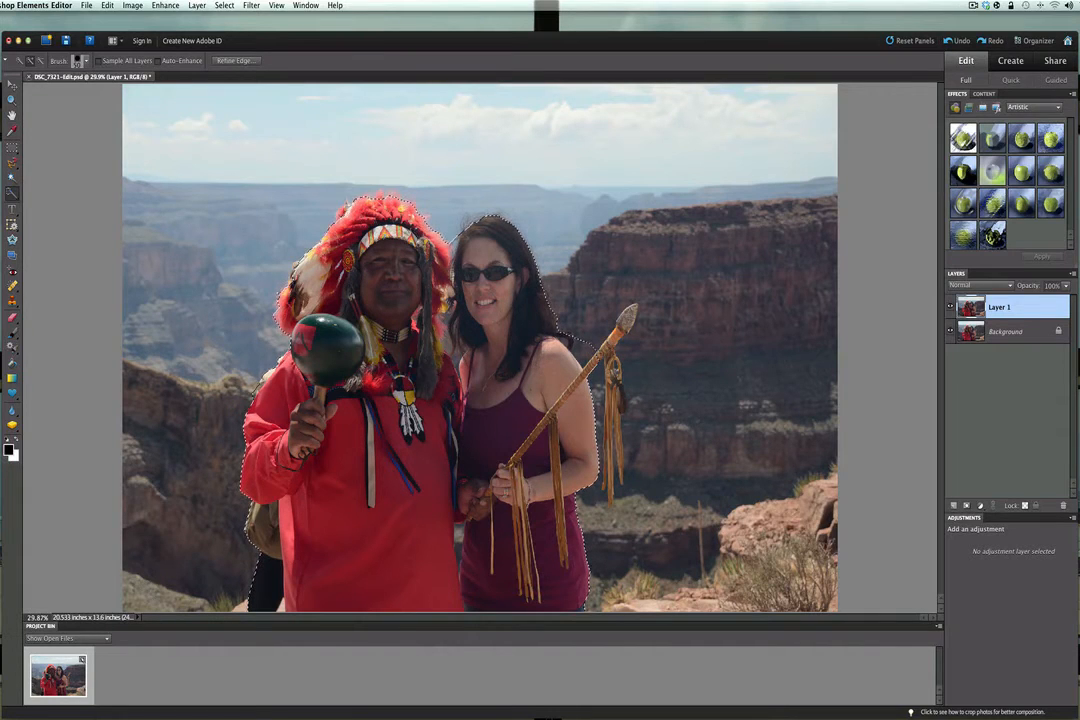
drag(612, 336, 626, 316)
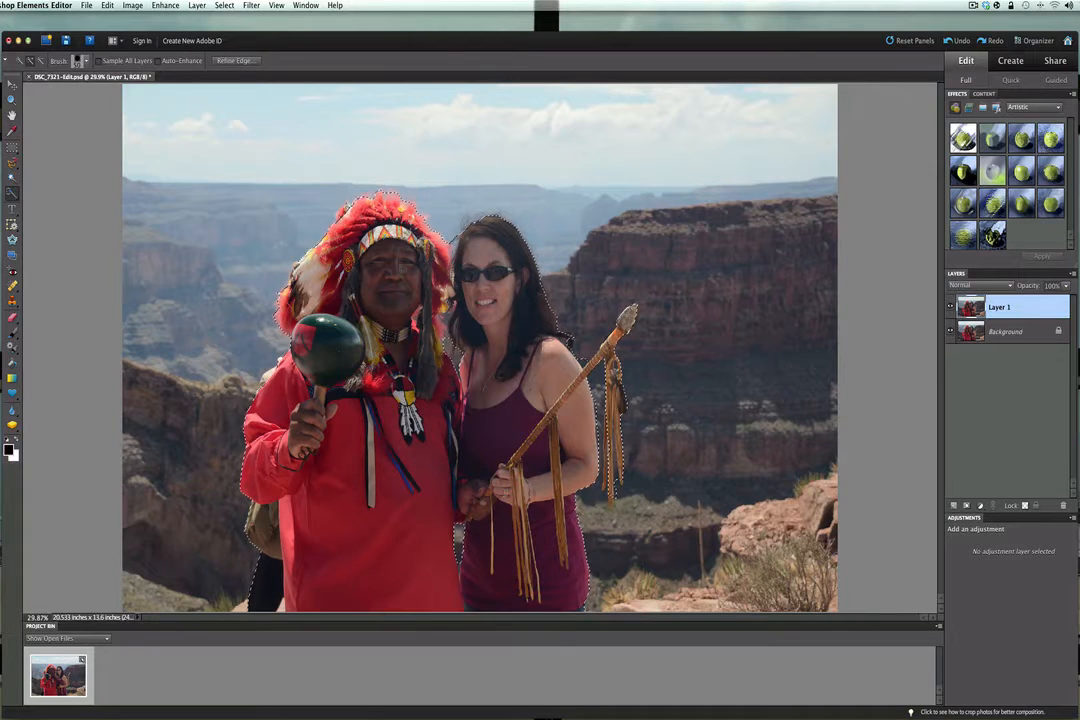
key(super+j)
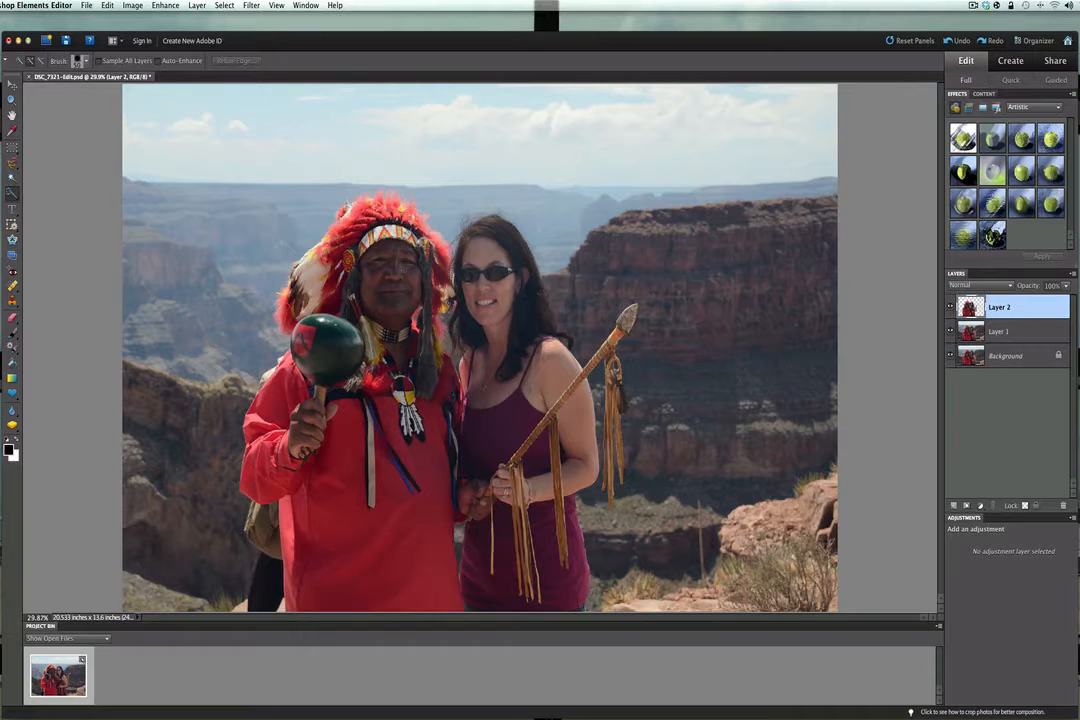
- Hide the people cutout layer and the Background so that only Layer 1 is visible
click(951, 333)
click(949, 357)
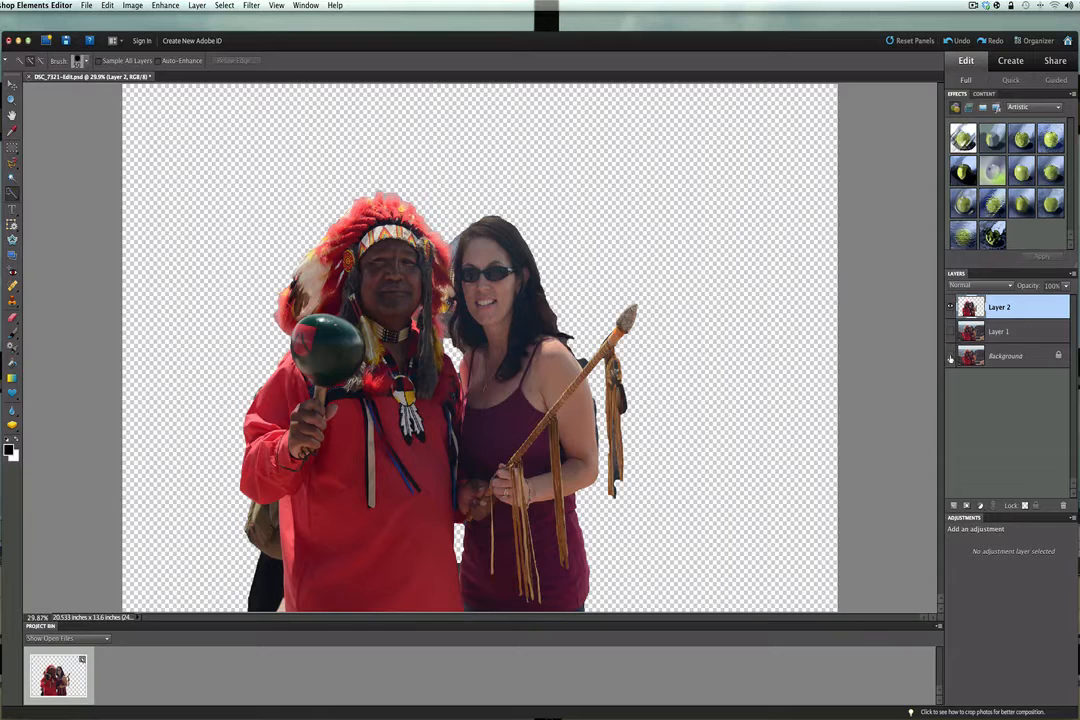
click(950, 357)
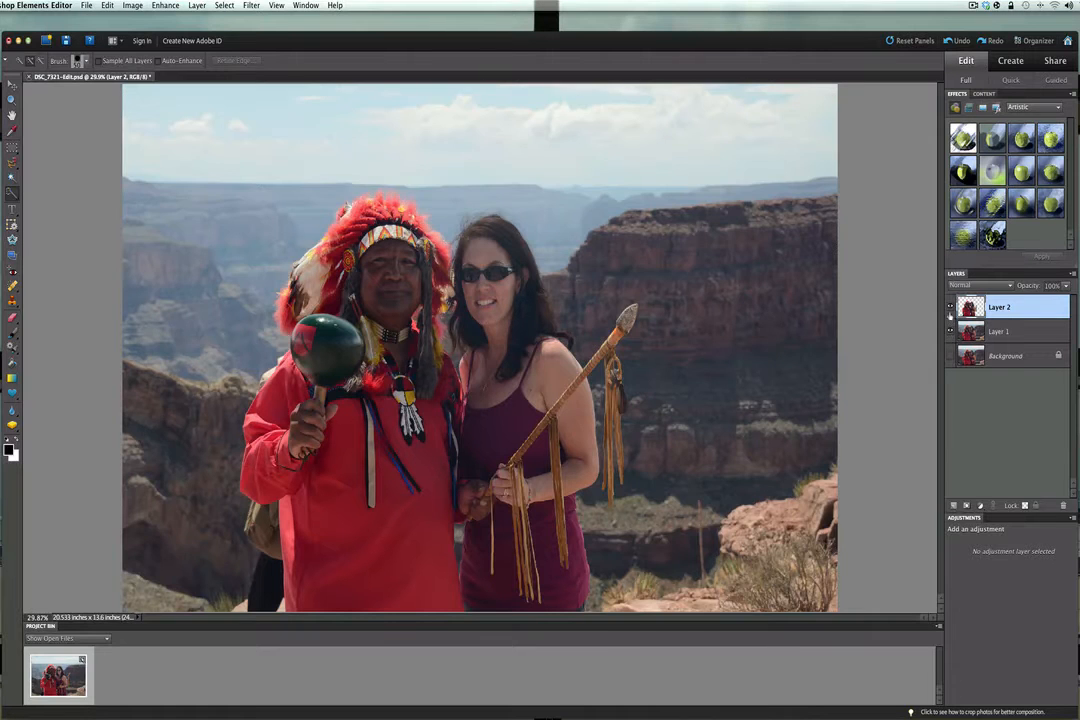
click(950, 308)
- Start saving the image under a new name and create an HDR folder on the Desktop for it
click(87, 6)
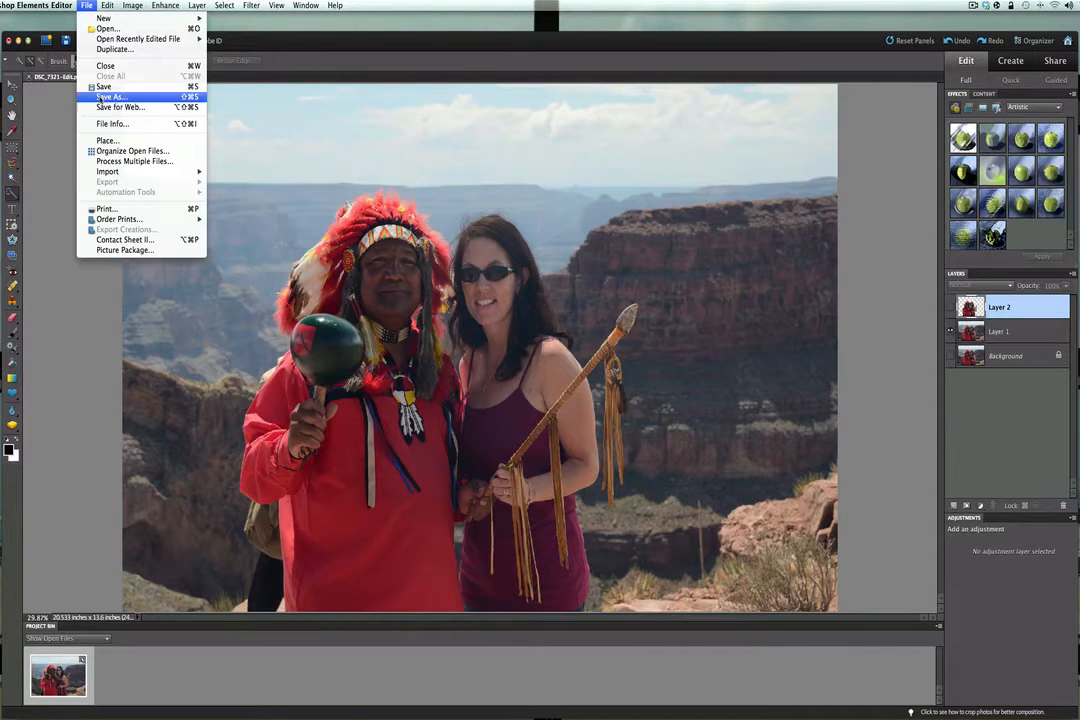
click(112, 97)
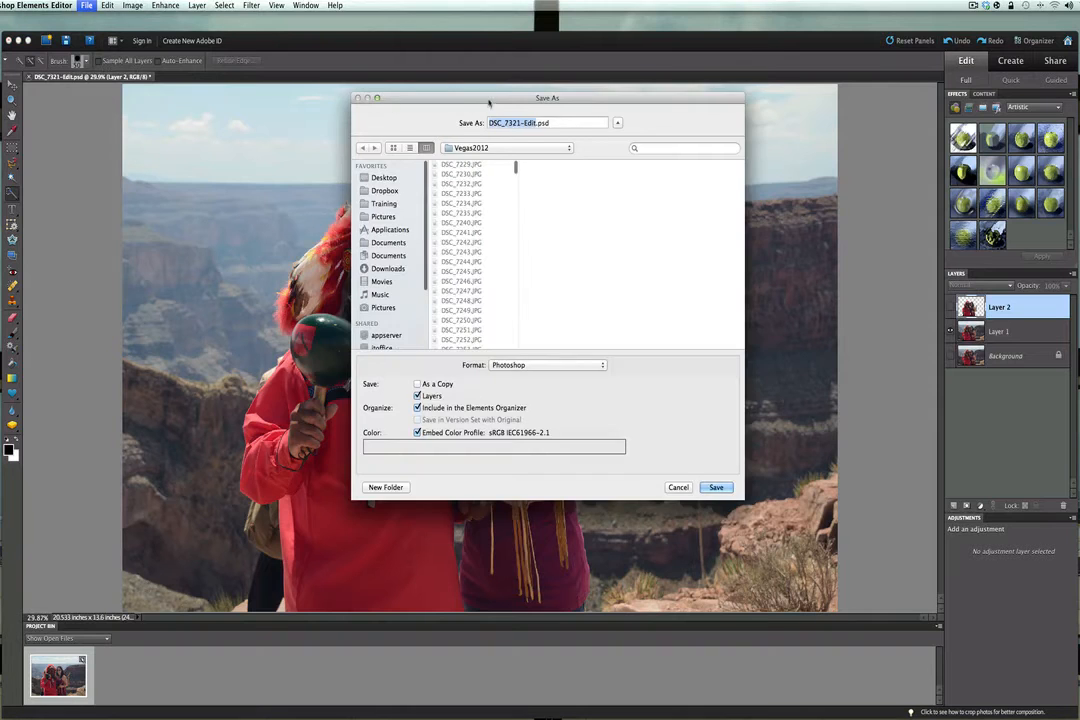
drag(478, 106, 449, 133)
click(350, 208)
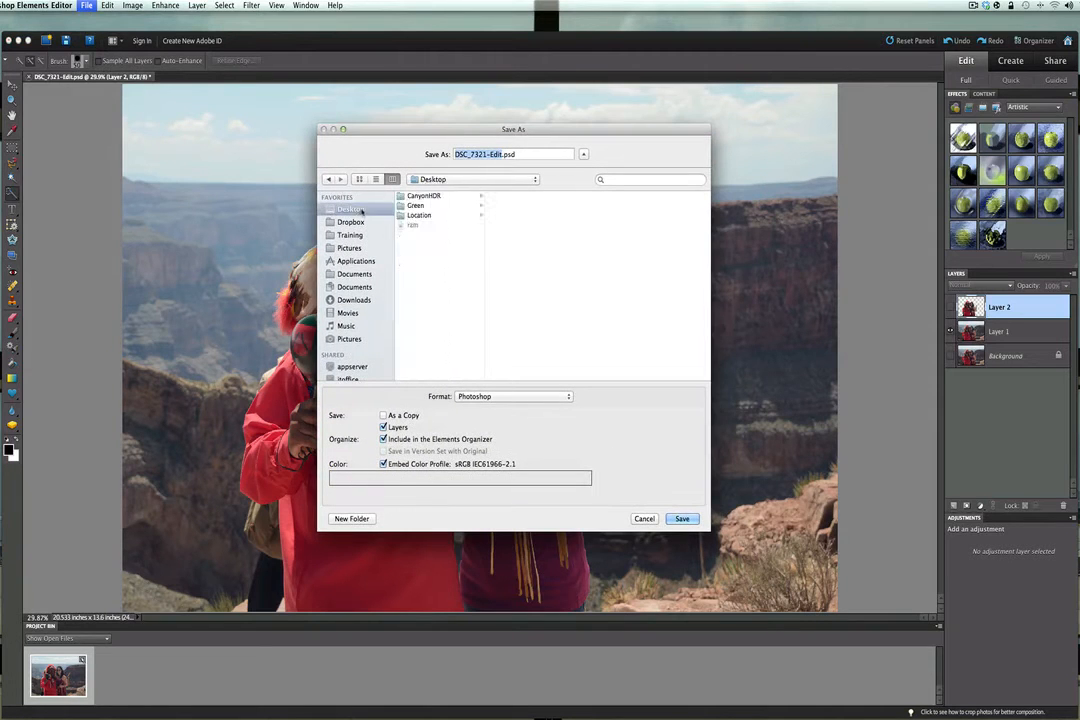
click(352, 518)
text(HDR)
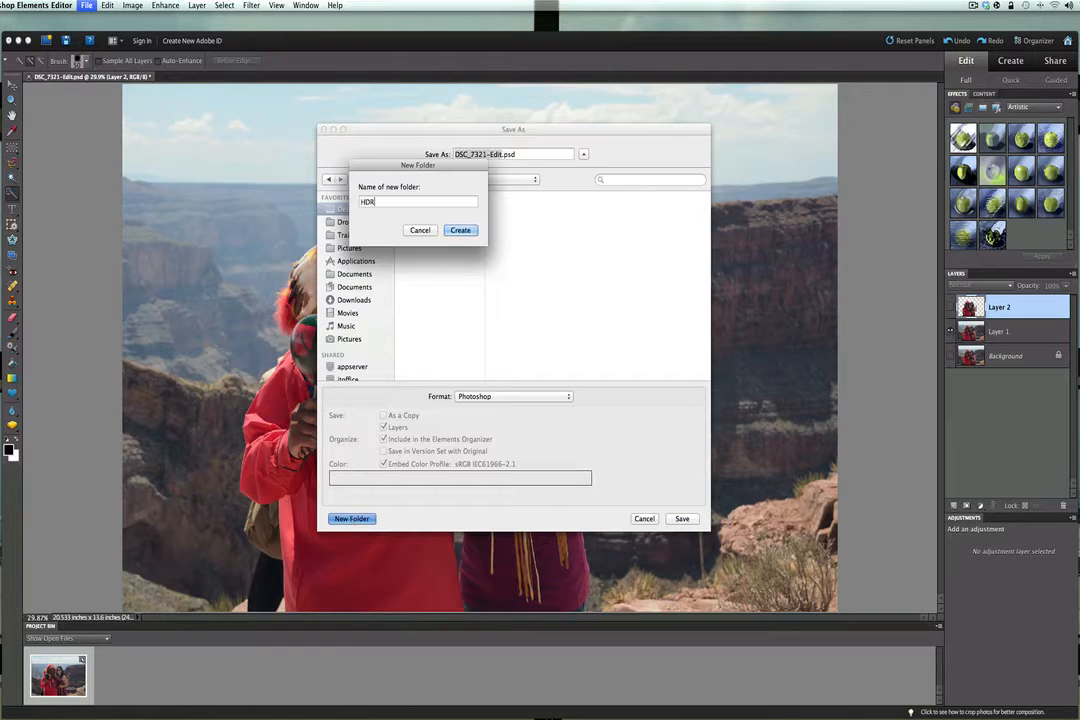
key(Return)
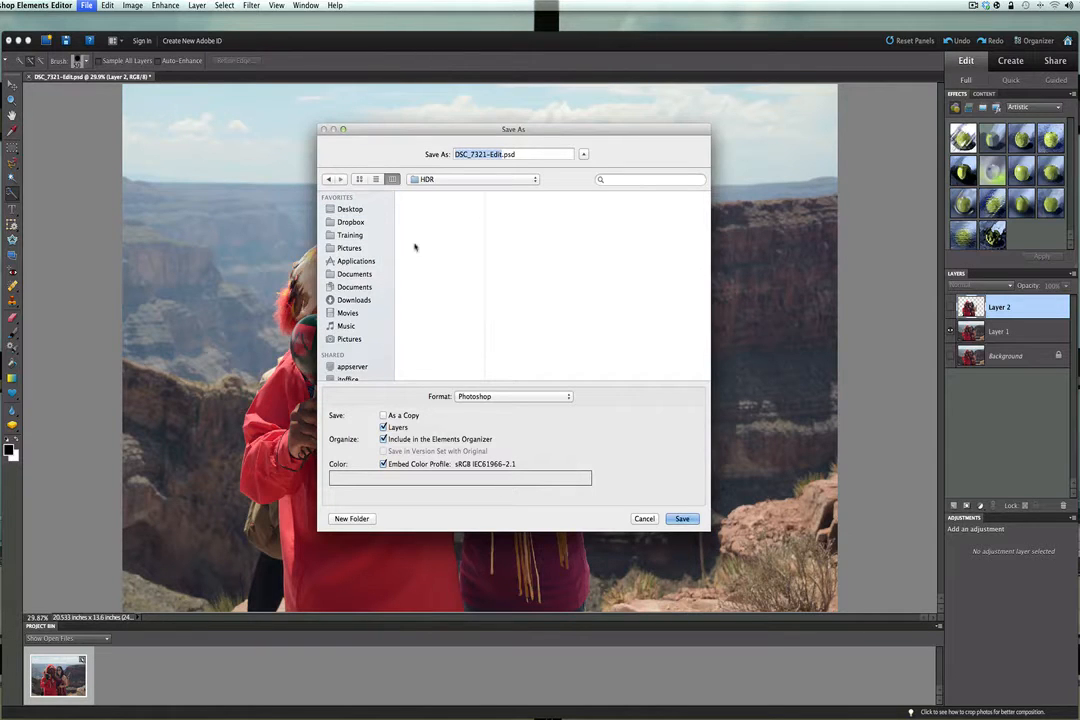
- Save the image as a JPEG named normal in the HDR folder at quality 12
click(499, 397)
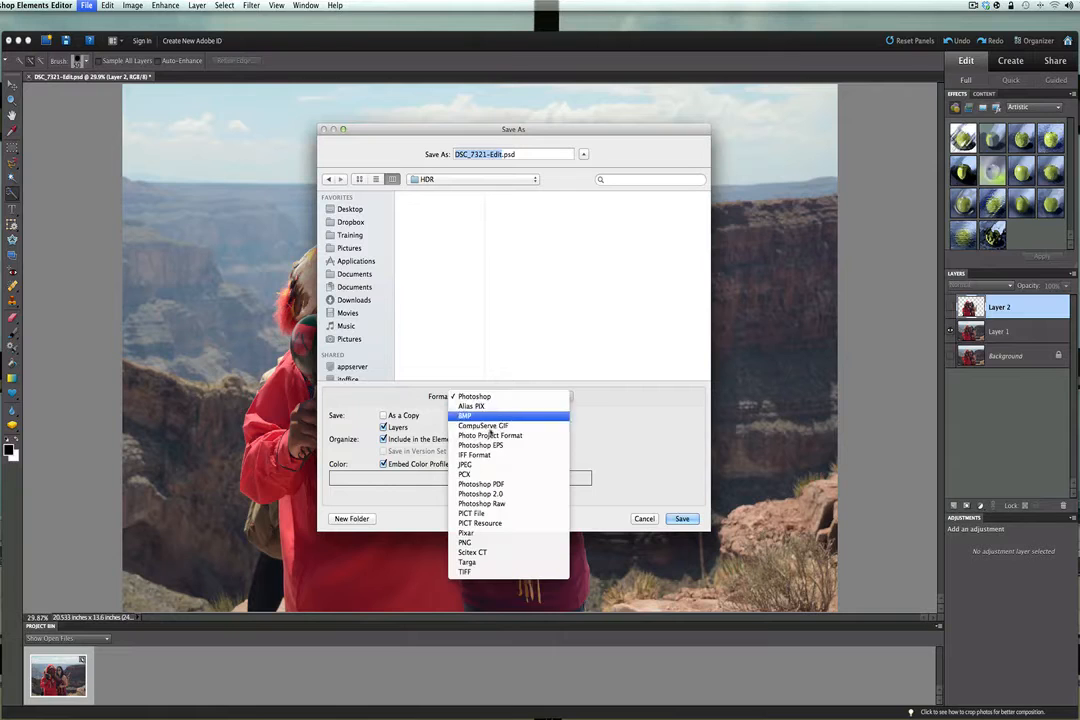
click(478, 464)
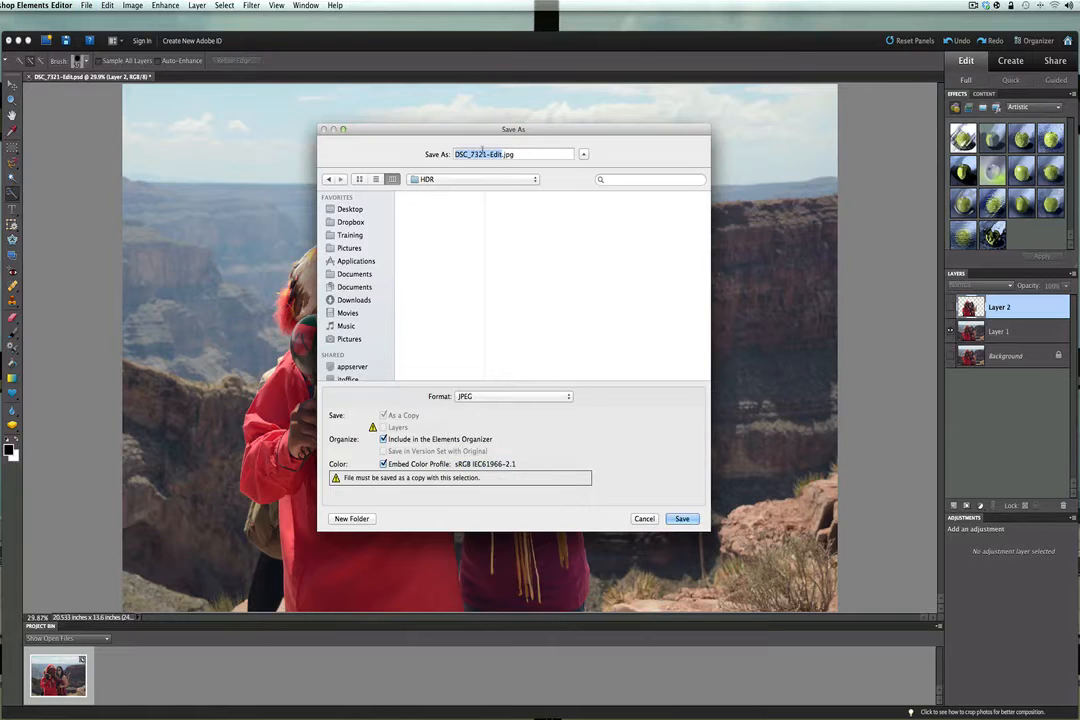
text(normal)
click(681, 518)
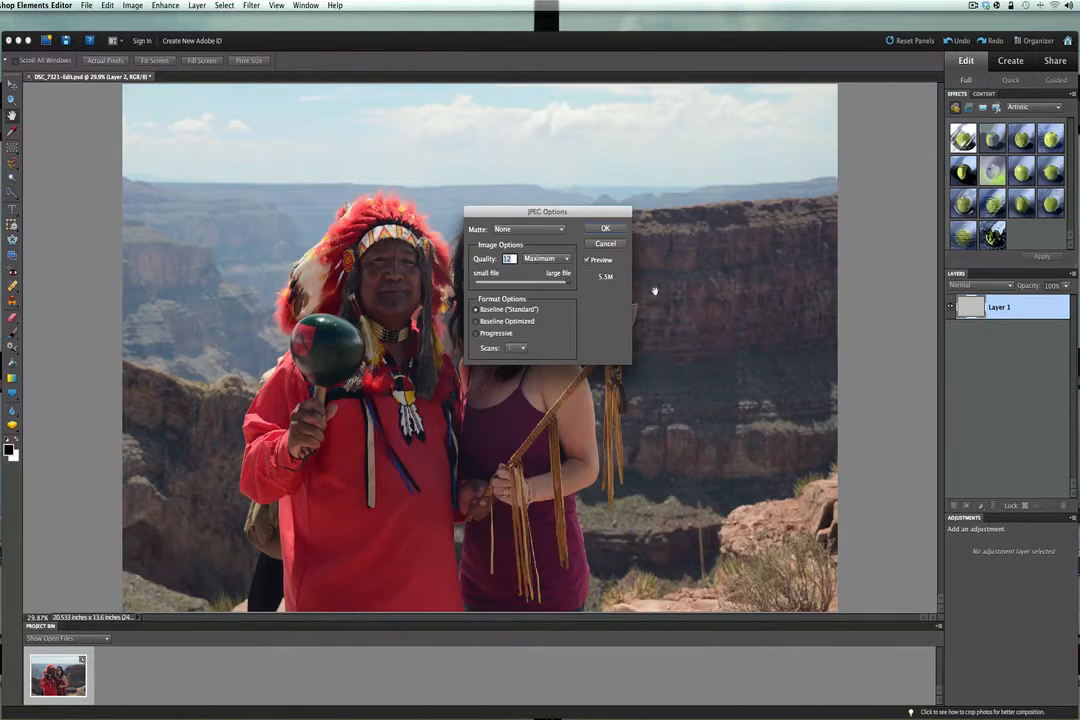
click(604, 230)
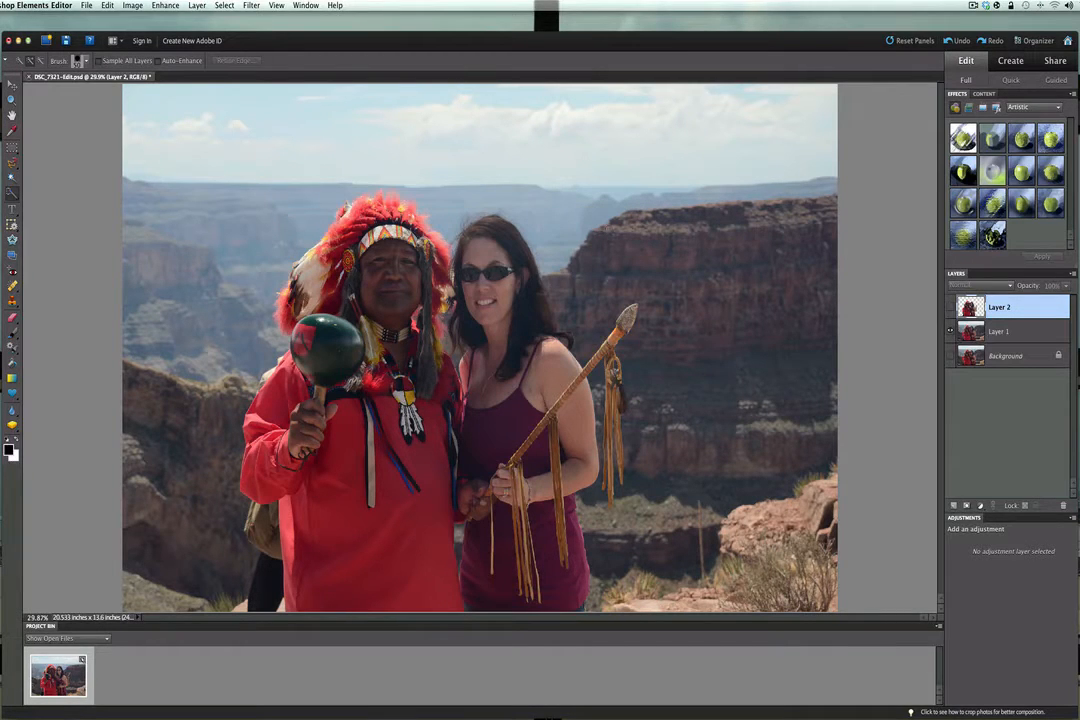
- Add a Levels adjustment layer above Layer 1 and brighten the midtones to 2.30
click(1007, 334)
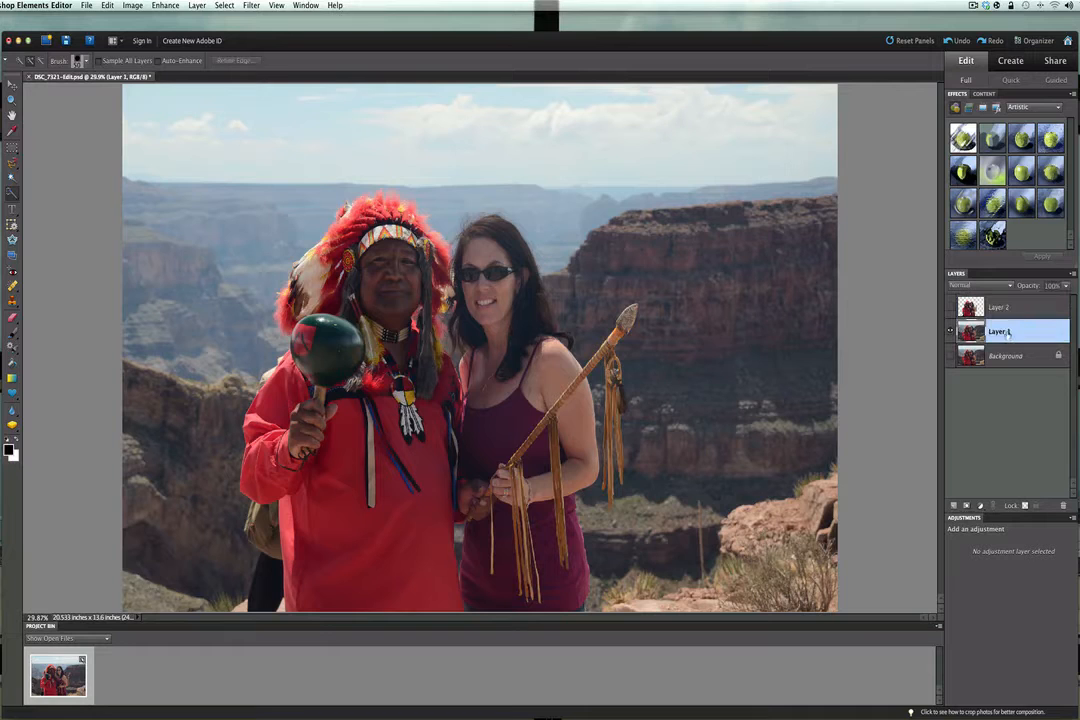
click(980, 506)
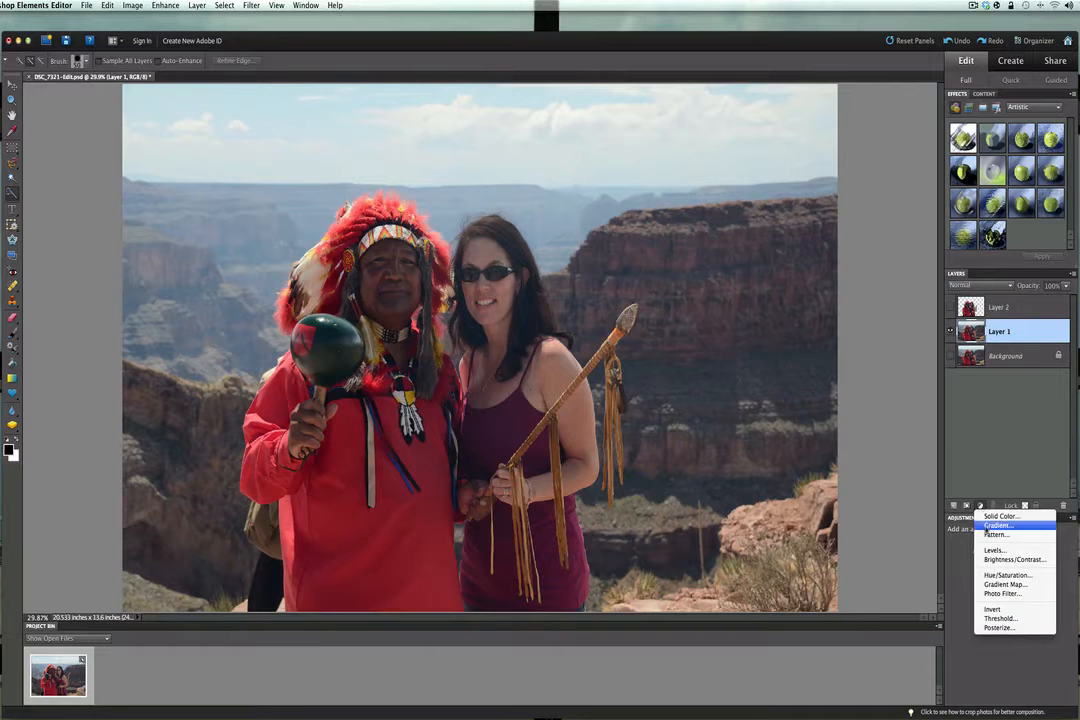
click(990, 550)
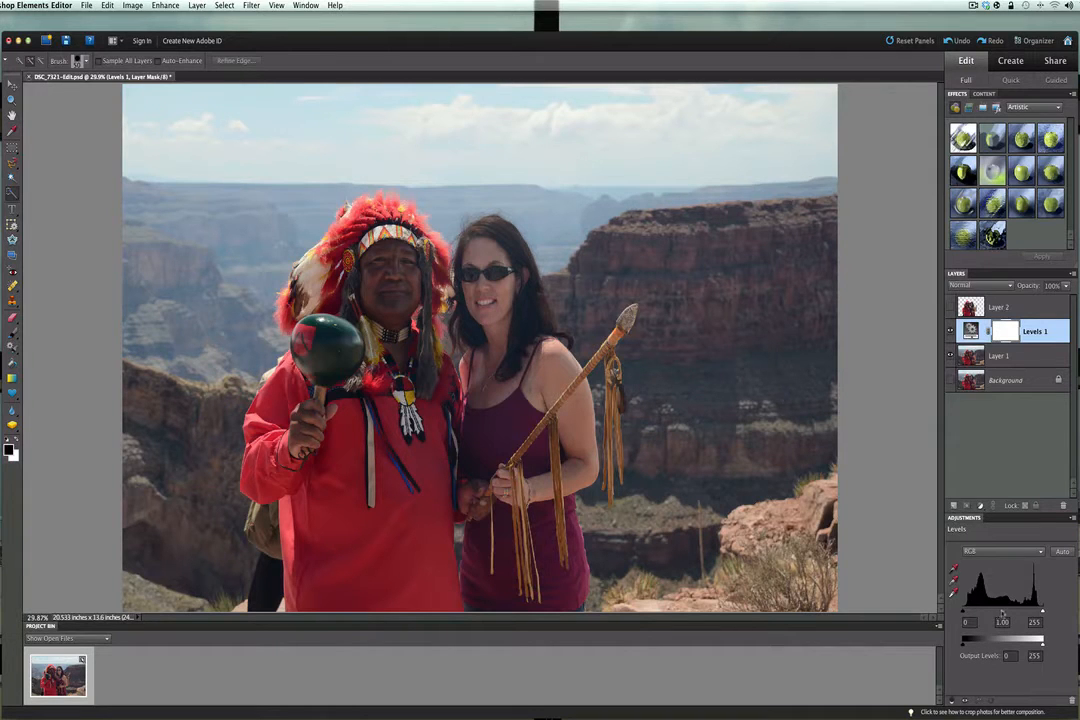
drag(1004, 612, 980, 613)
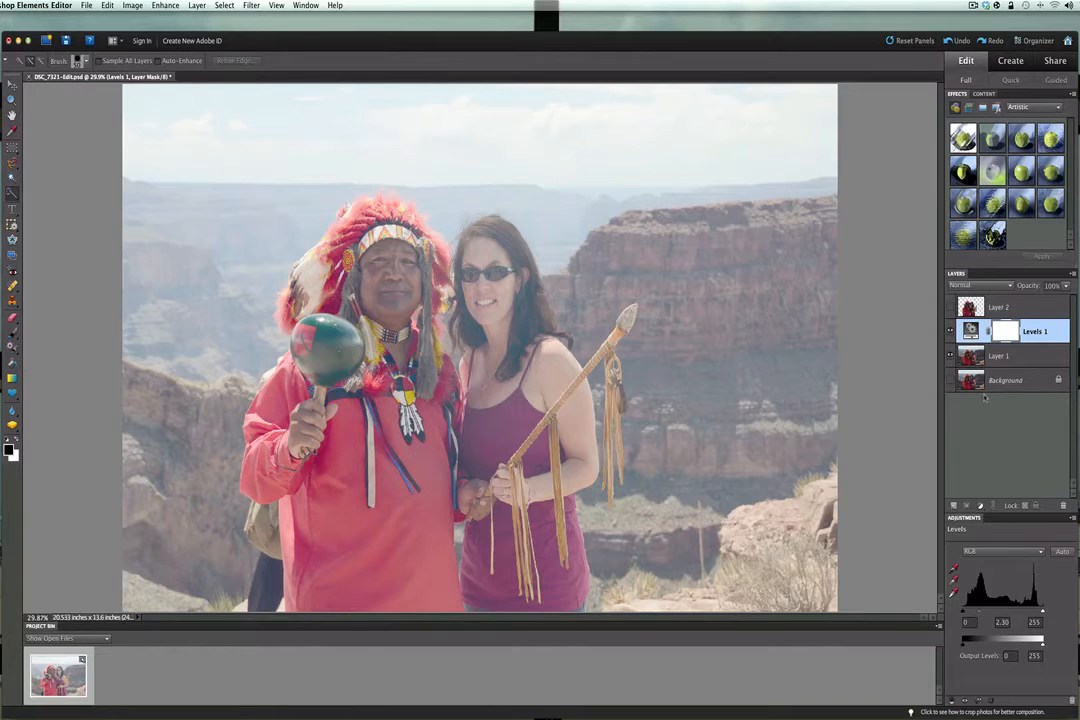
- Save the brightened version as a JPEG named high in the Desktop's HDR folder at quality 12
click(86, 6)
click(96, 97)
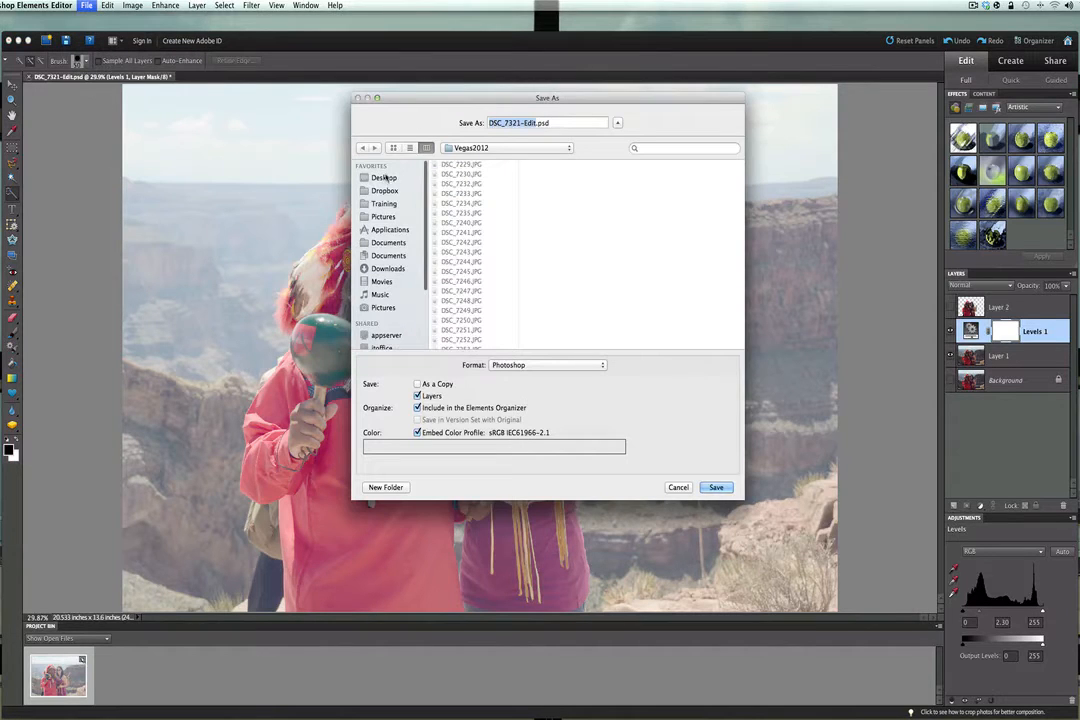
click(385, 178)
click(447, 184)
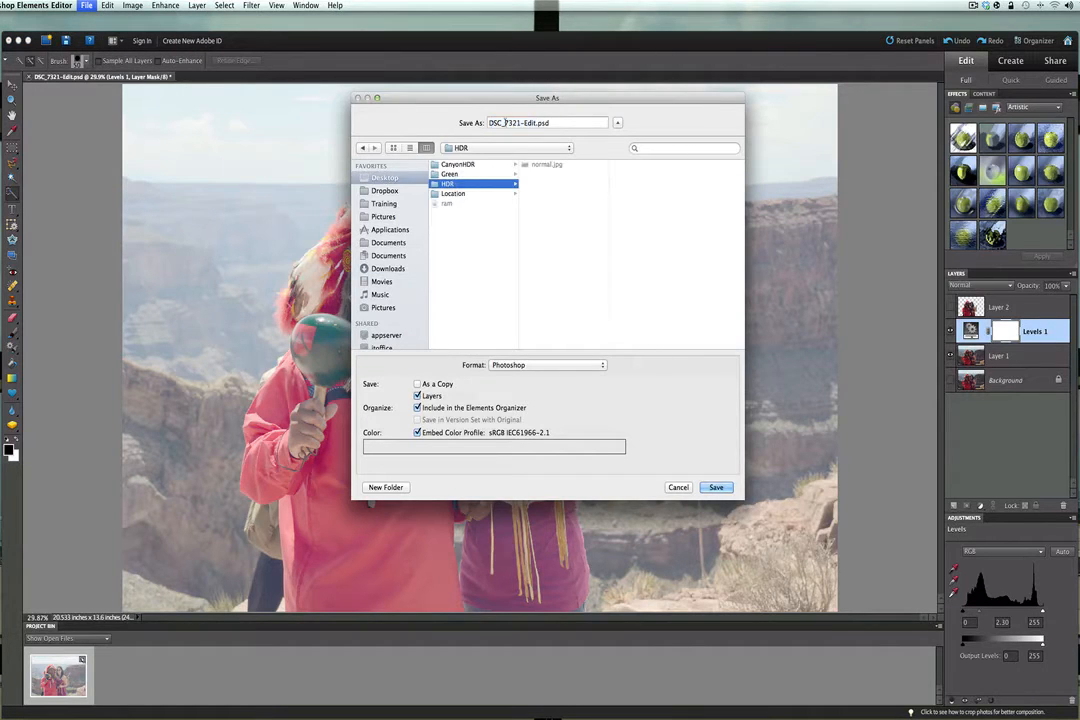
click(519, 365)
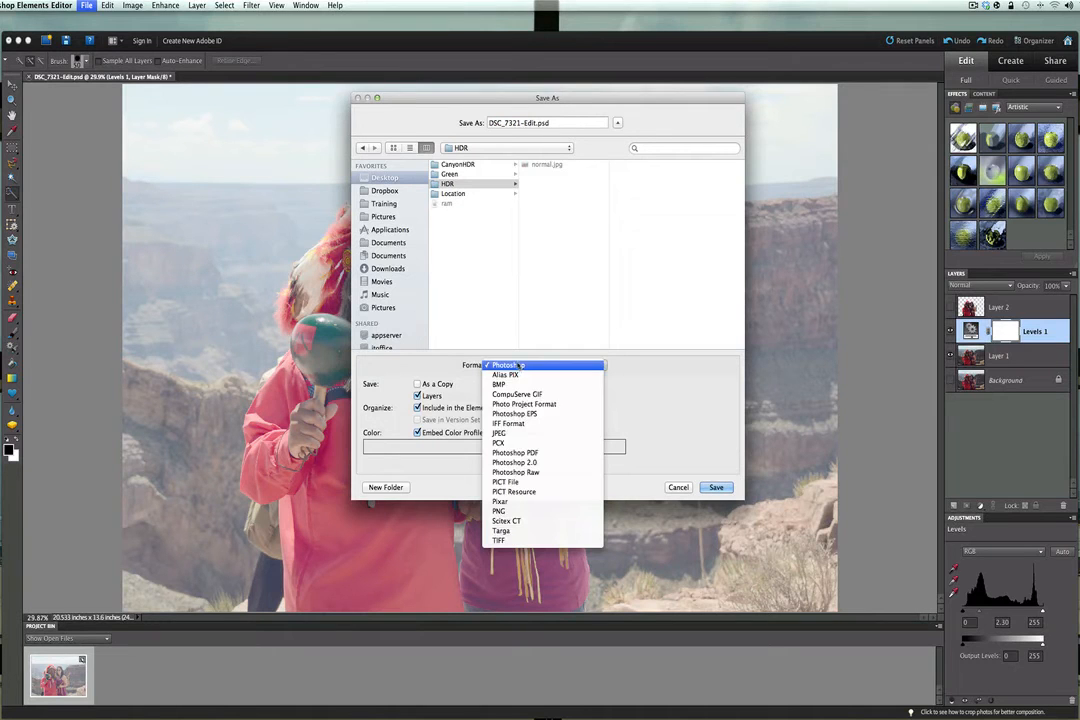
click(498, 433)
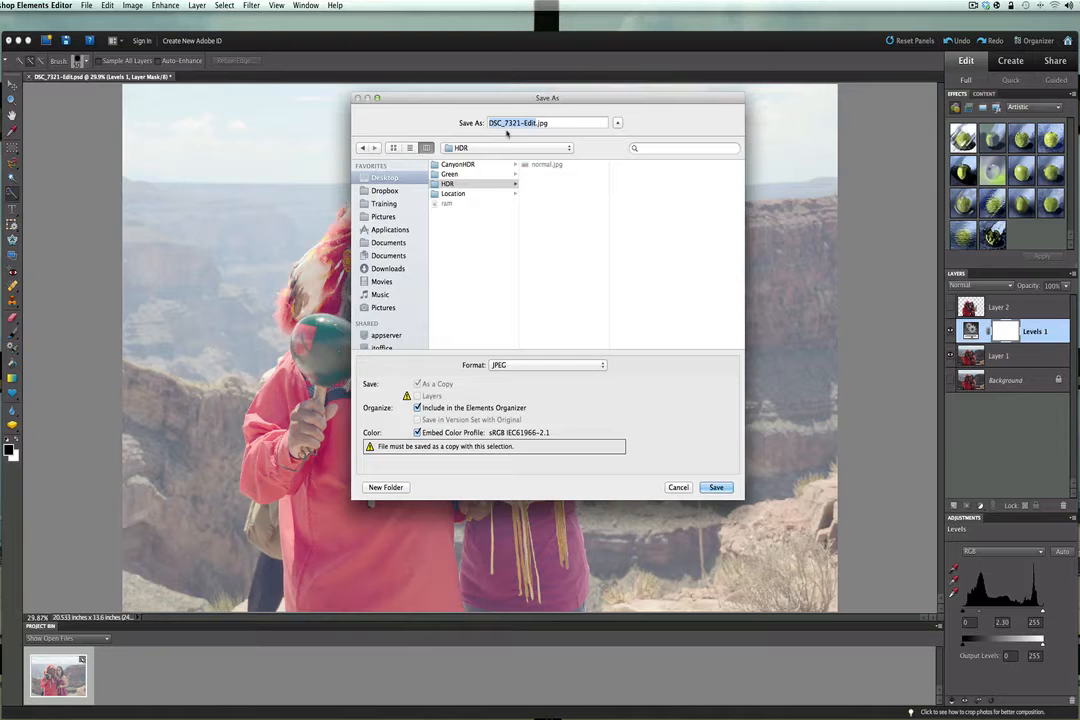
text(high)
click(716, 488)
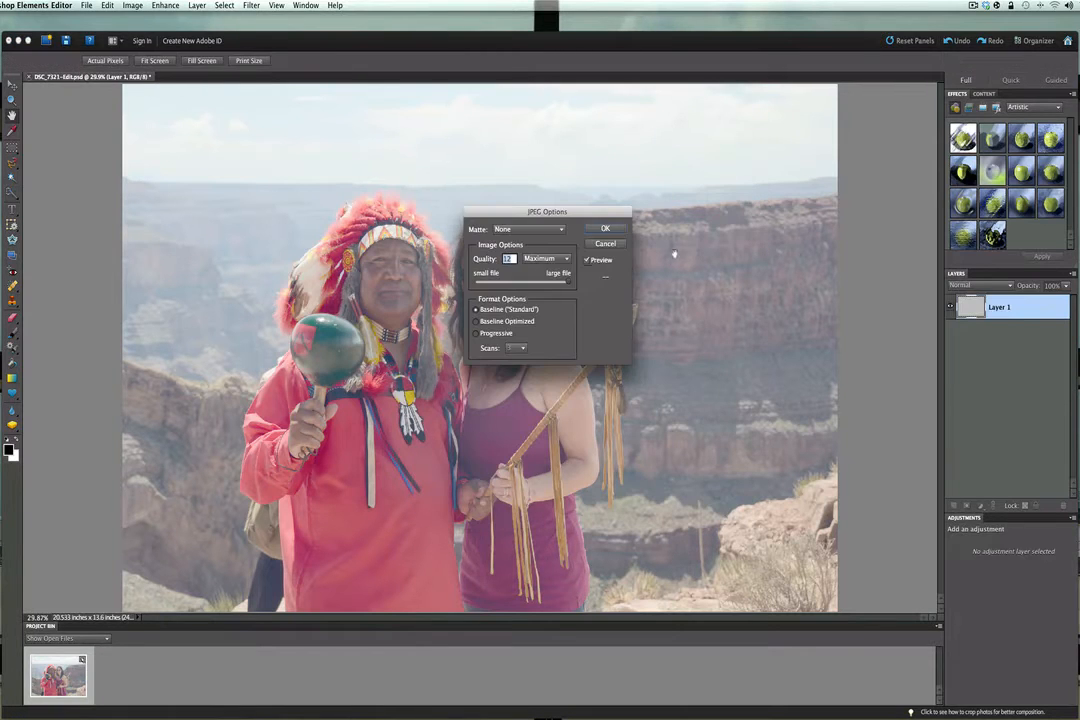
click(605, 231)
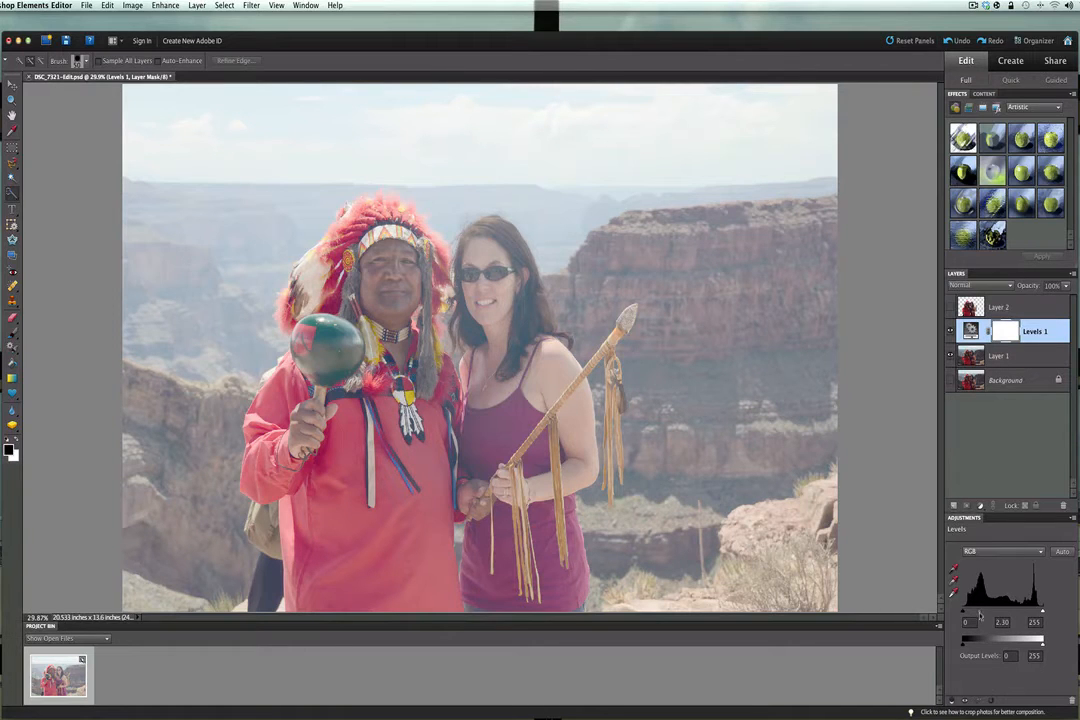
- Darken the Levels 1 midtones to 0.48 and save the result as a JPEG named low in the Desktop's HDR folder at quality 12
drag(981, 614, 1020, 614)
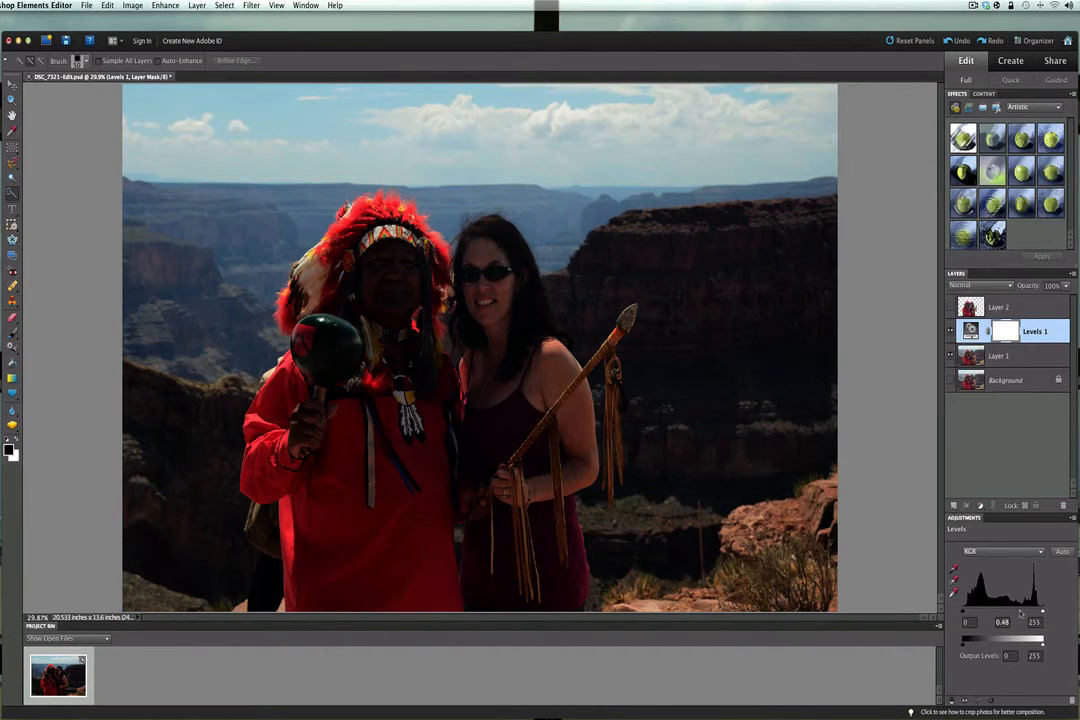
click(87, 5)
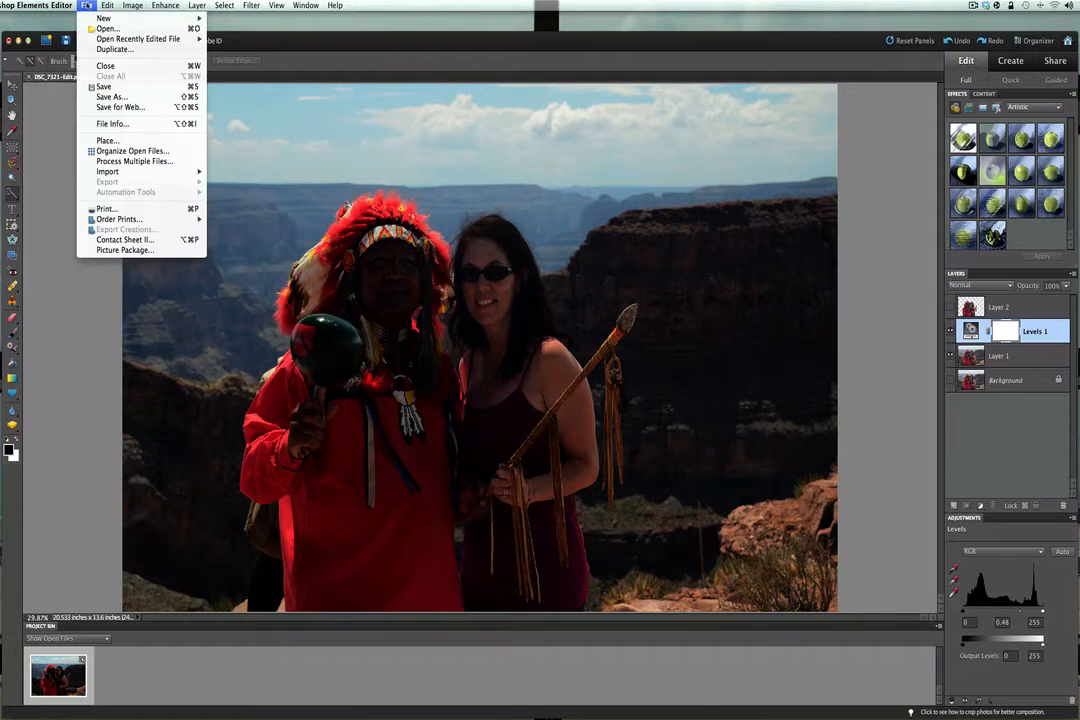
click(110, 97)
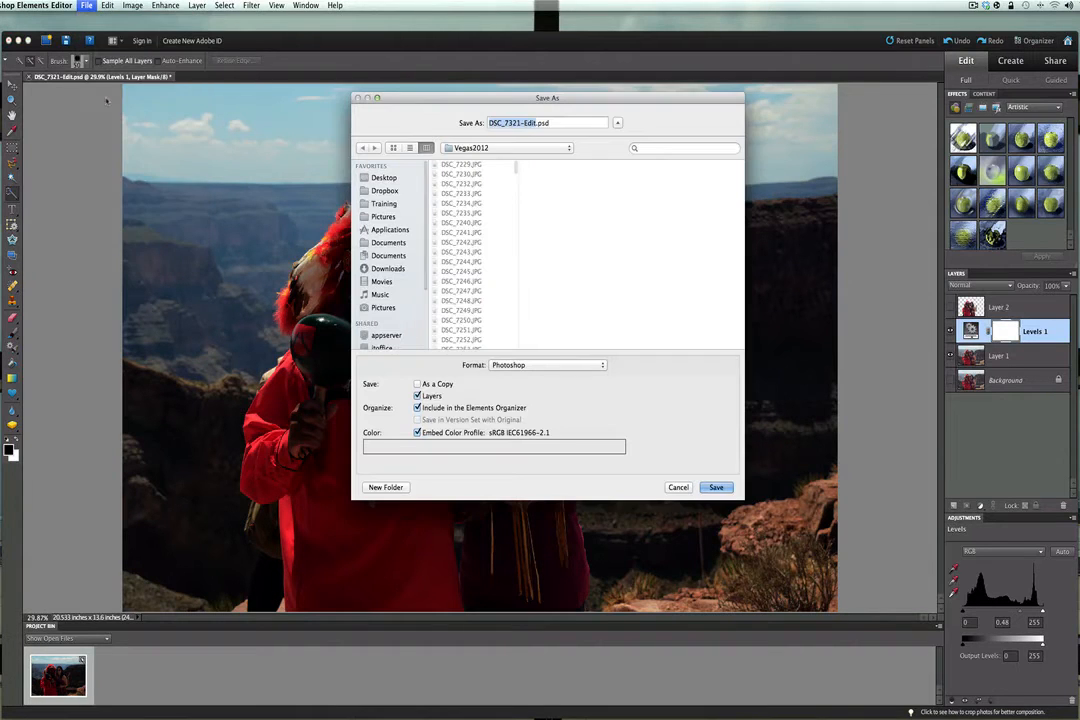
click(548, 365)
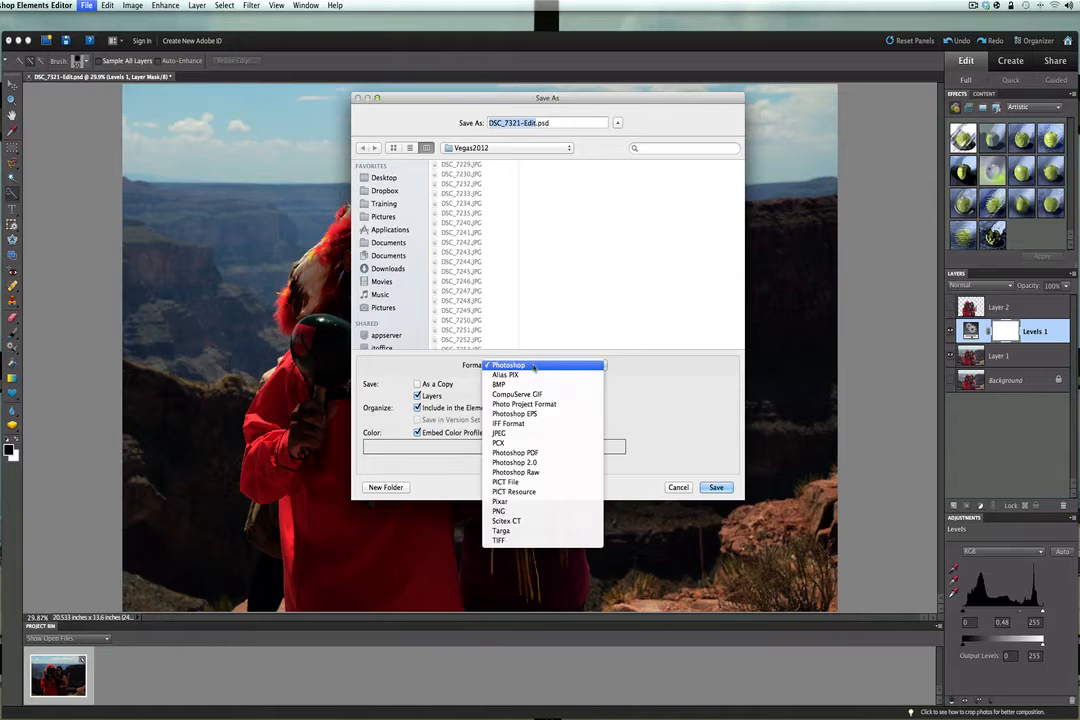
click(512, 435)
click(380, 177)
click(448, 184)
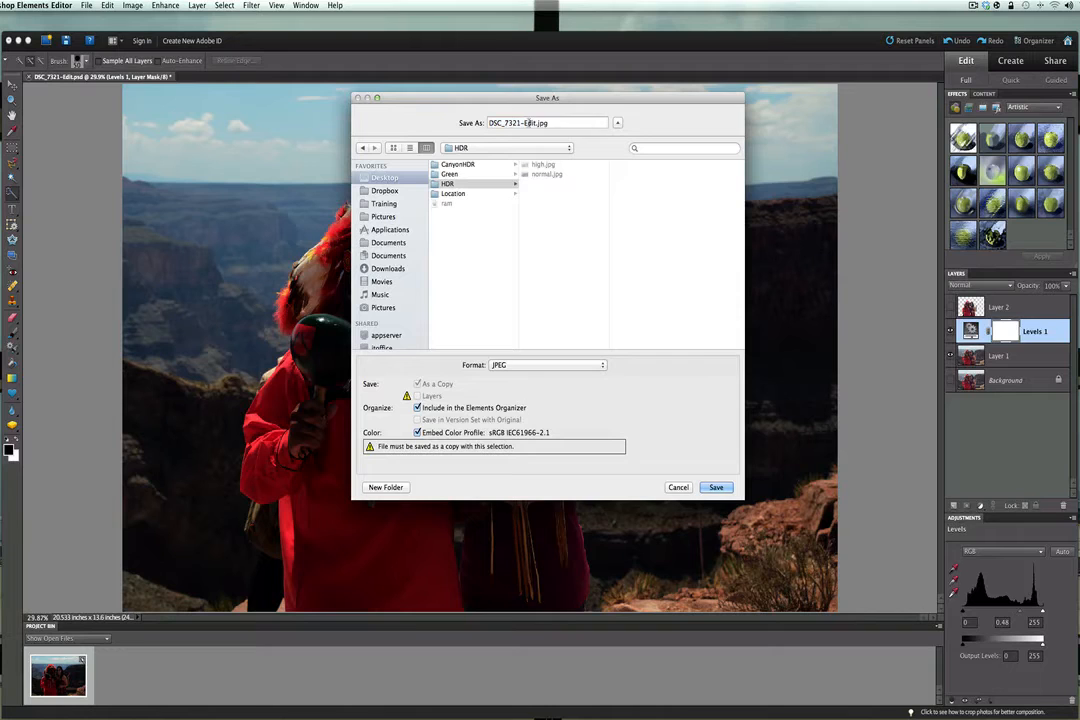
drag(536, 123, 482, 126)
text(low)
click(710, 487)
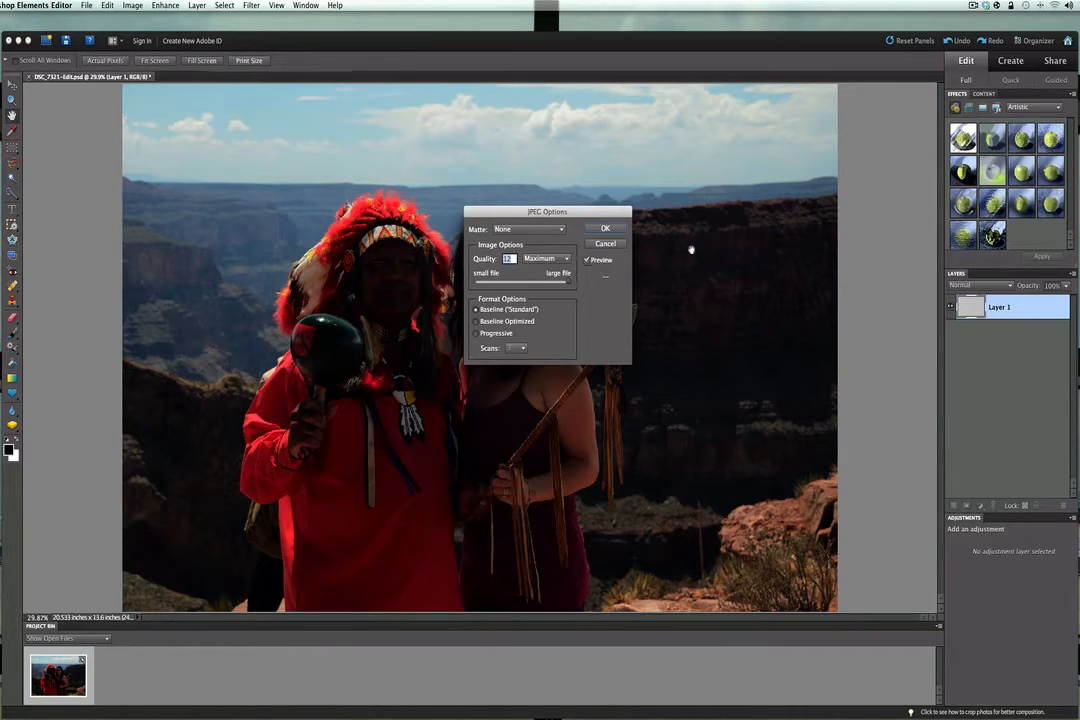
click(605, 228)
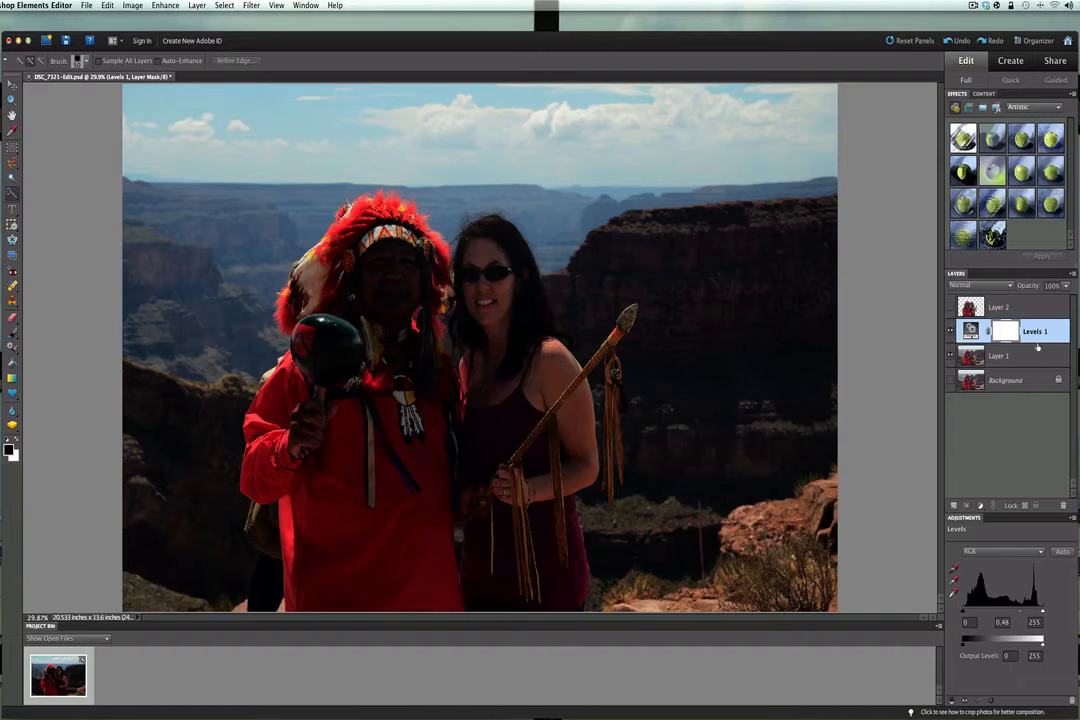
- Delete the Levels 1 adjustment layer from the canyon photo
right_click(1023, 334)
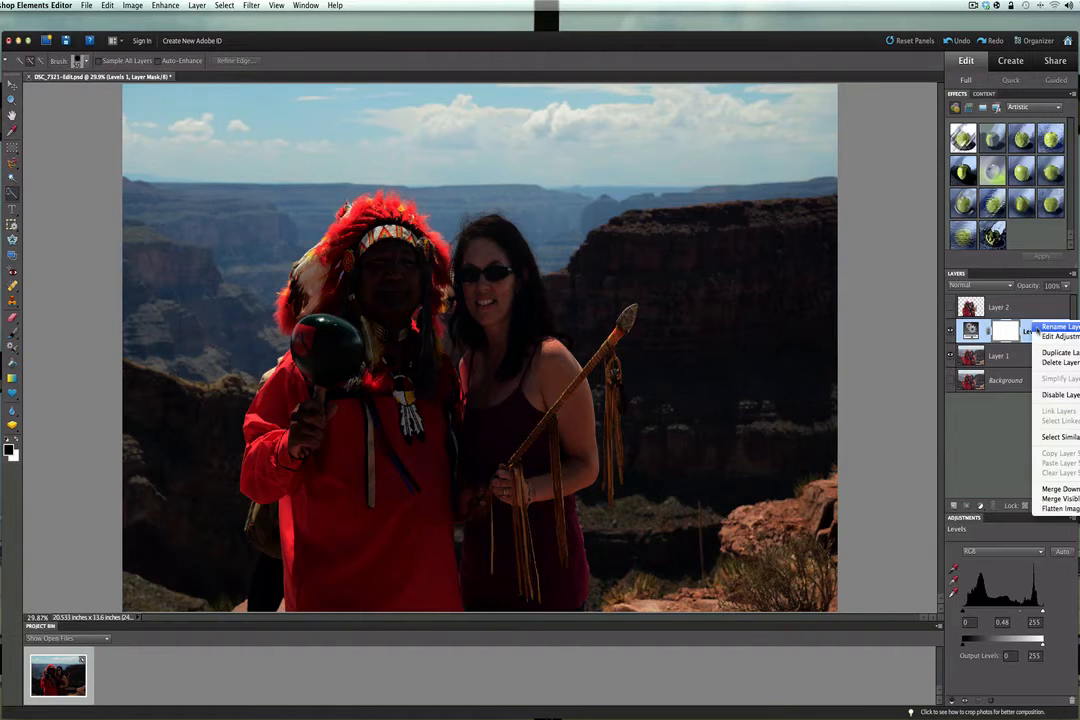
click(1058, 362)
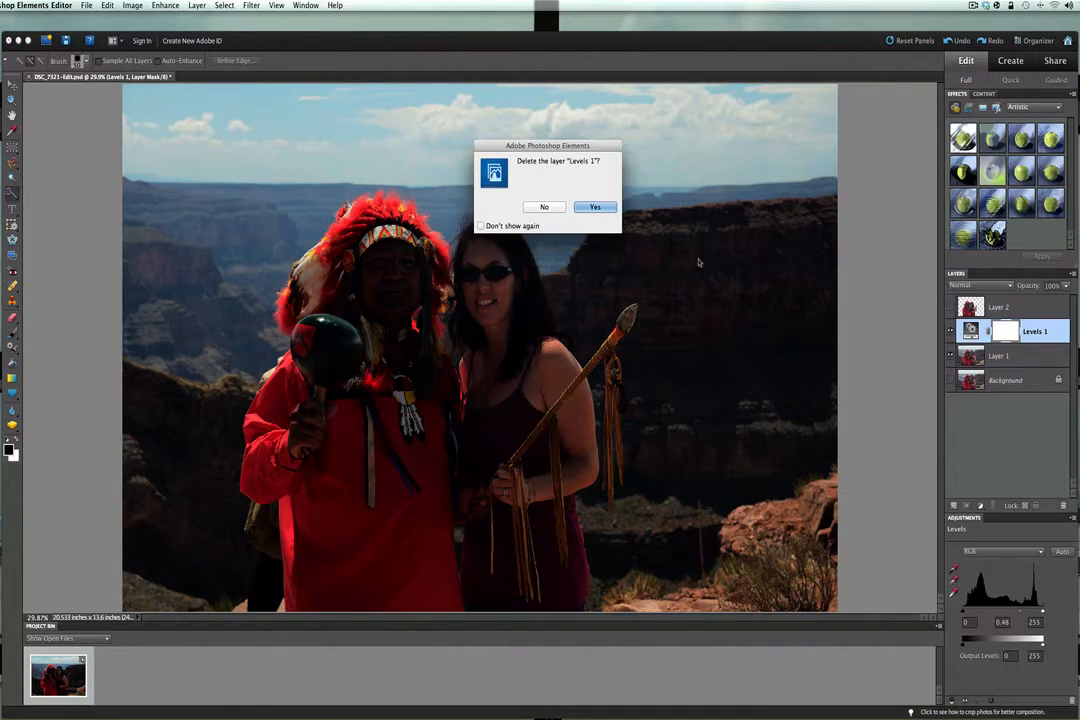
click(610, 209)
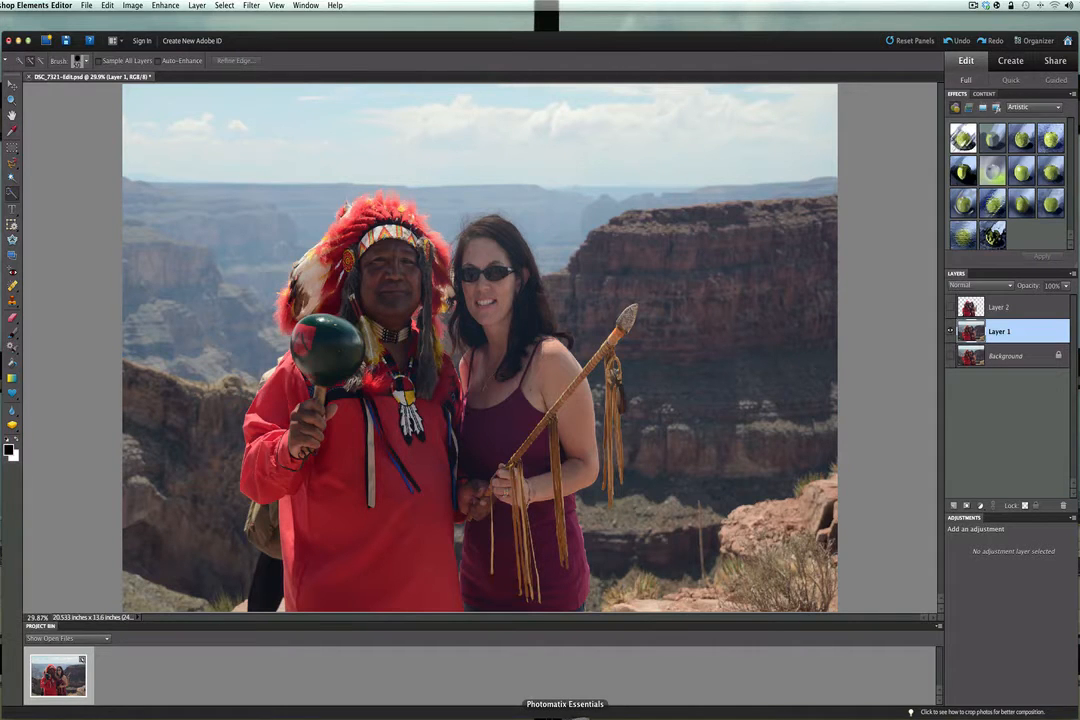
- Switch to Photomatix Essentials, load high.jpg, low.jpg and normal.jpg from the HDR folder as bracketed photos, and close the Finder windows
click(565, 714)
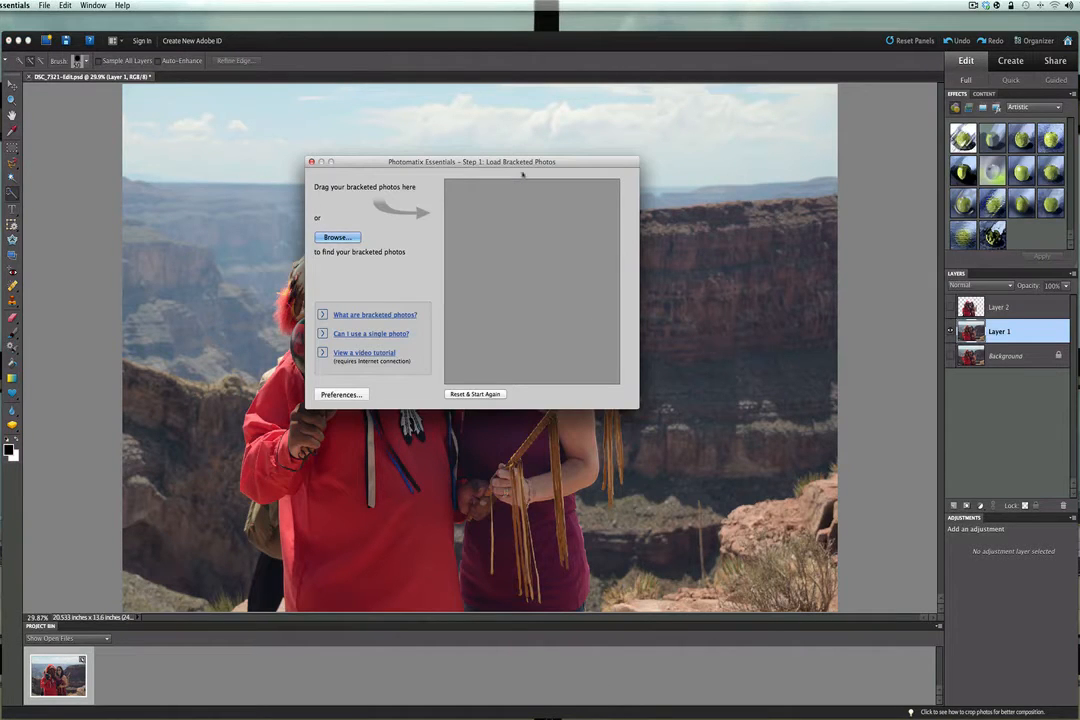
drag(522, 174, 456, 112)
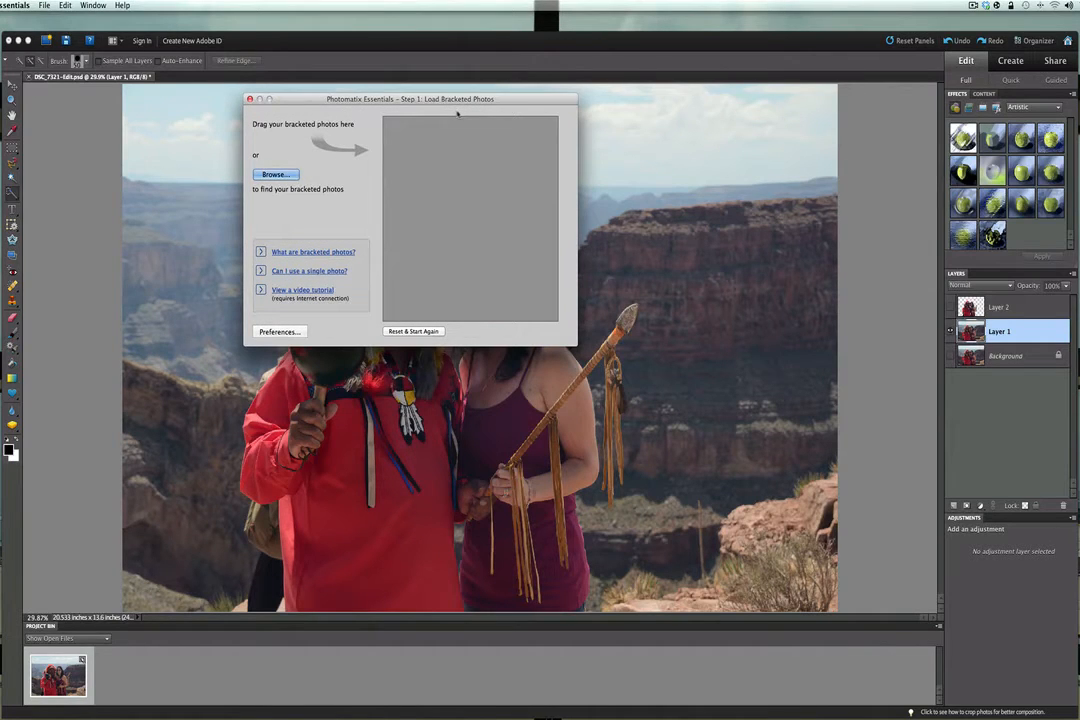
double_click(1076, 195)
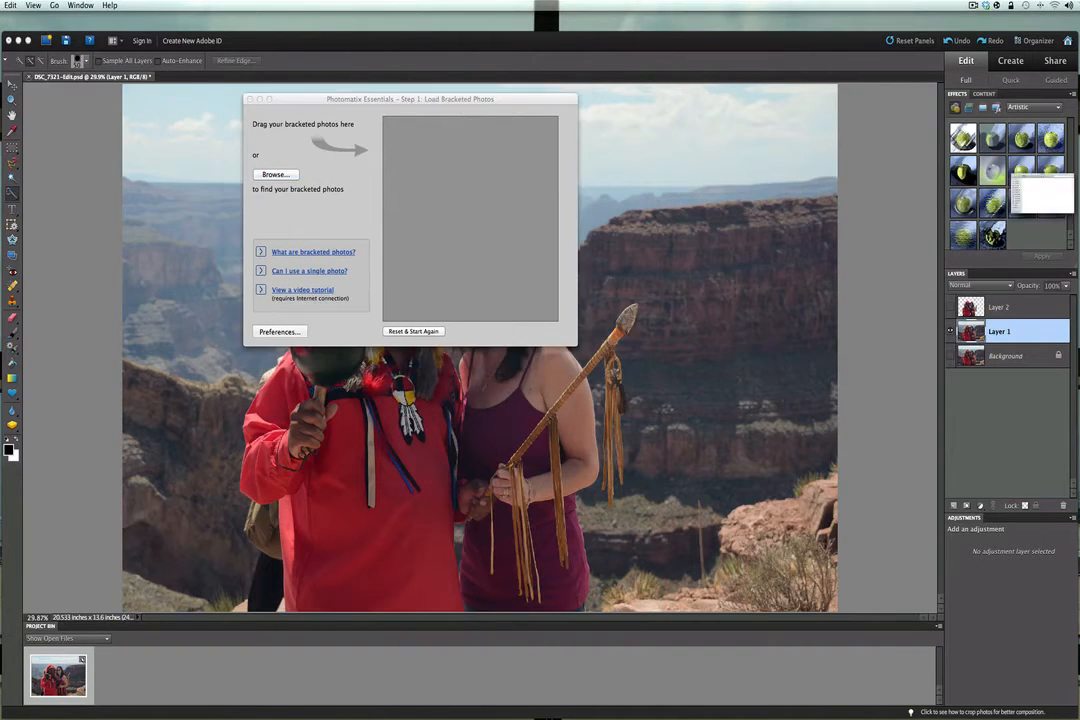
drag(571, 297, 431, 234)
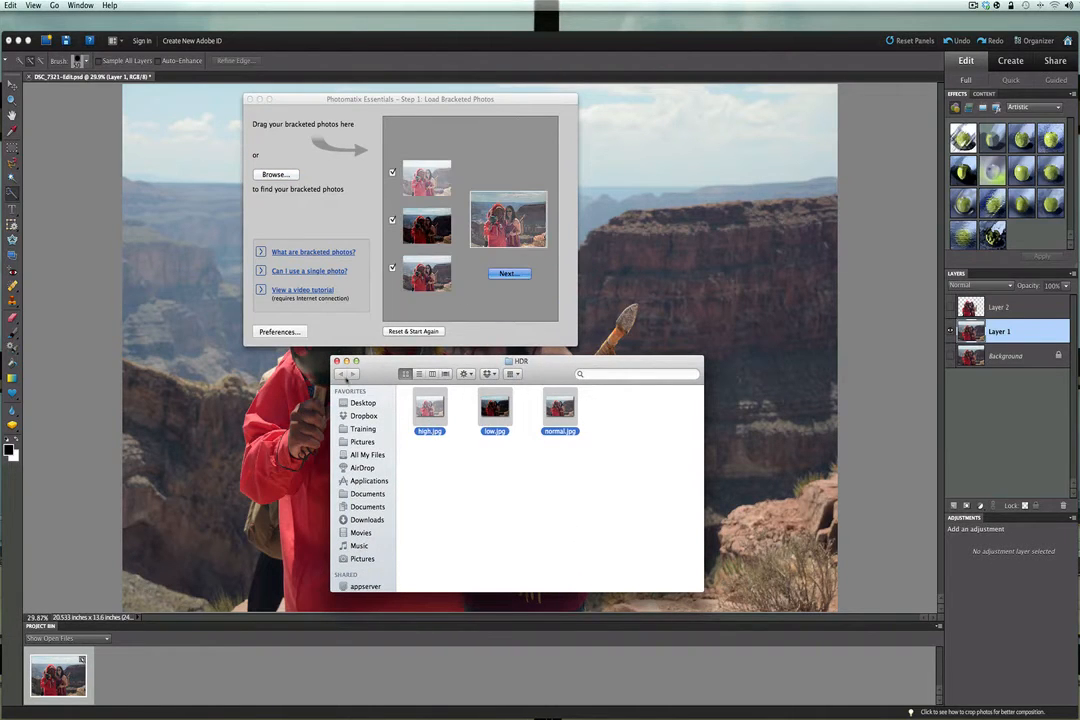
click(337, 361)
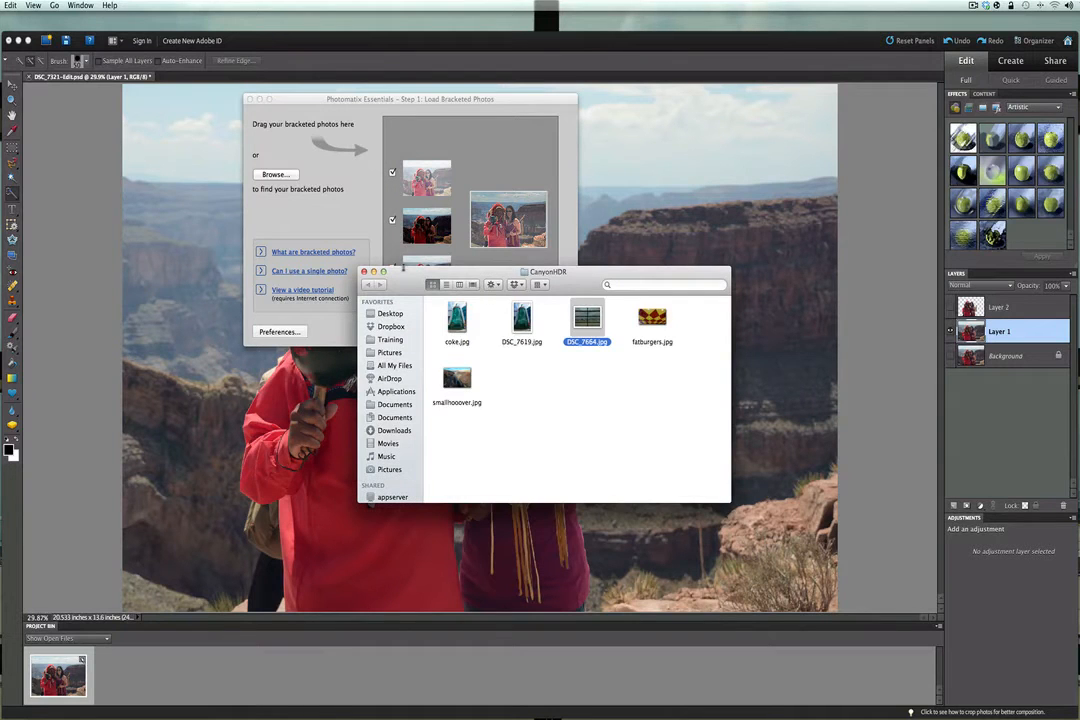
click(364, 272)
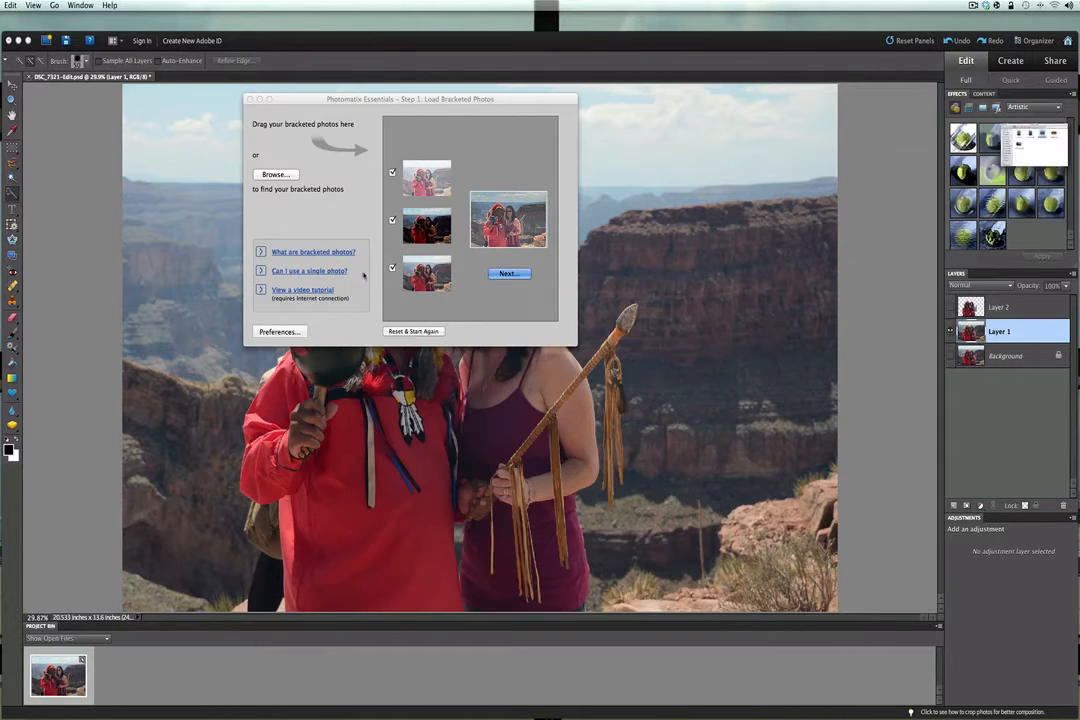
- Merge the three bracketed photos without removing ghosts and enlarge the preview window to show the whole image
click(497, 274)
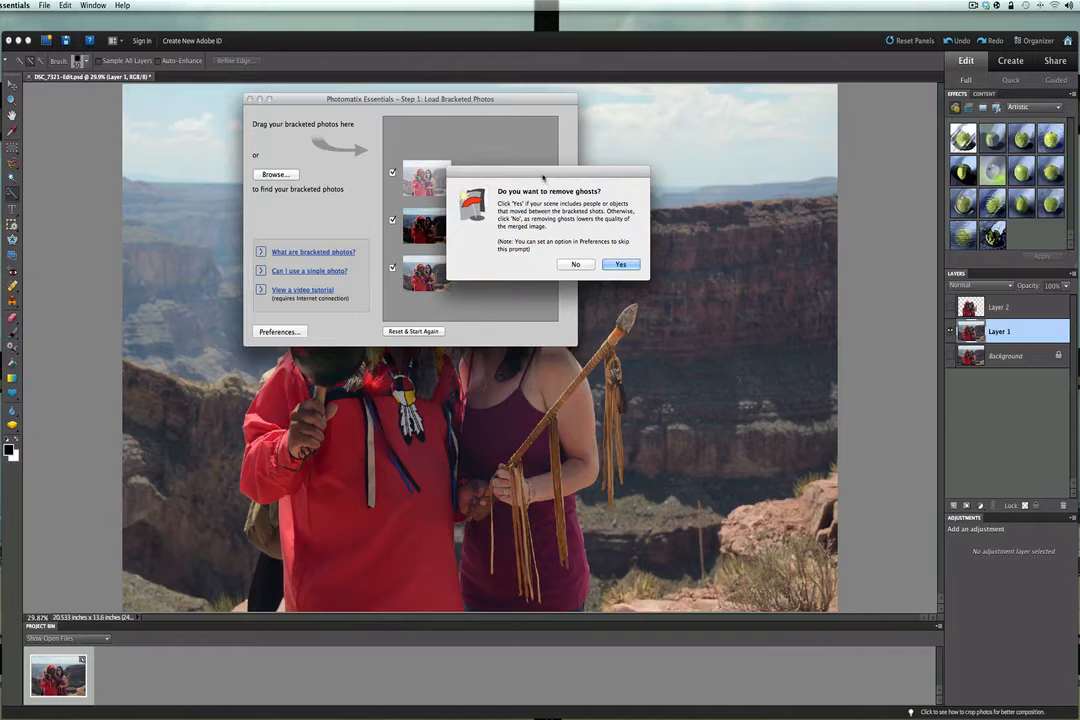
drag(544, 181, 476, 200)
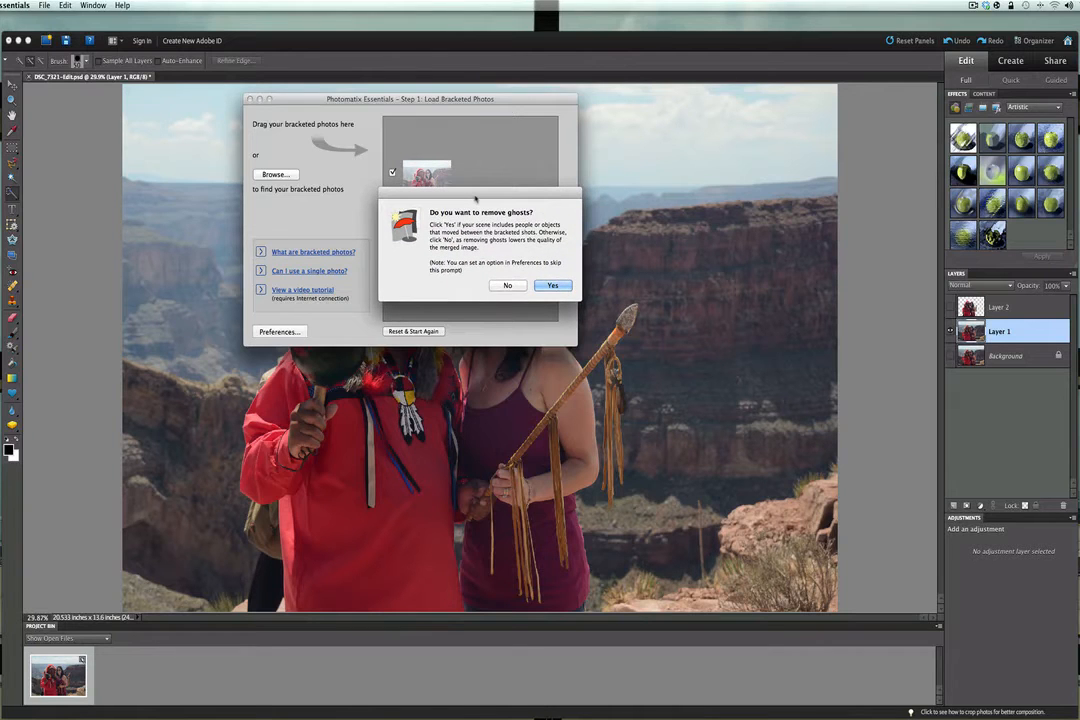
click(506, 285)
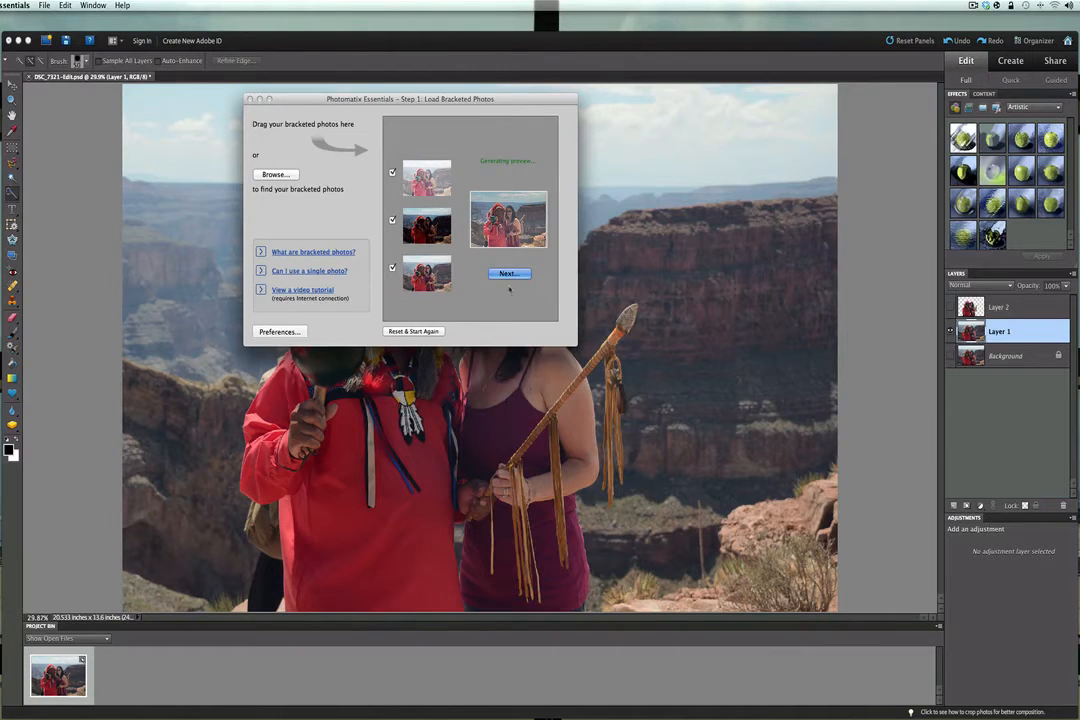
key(Return)
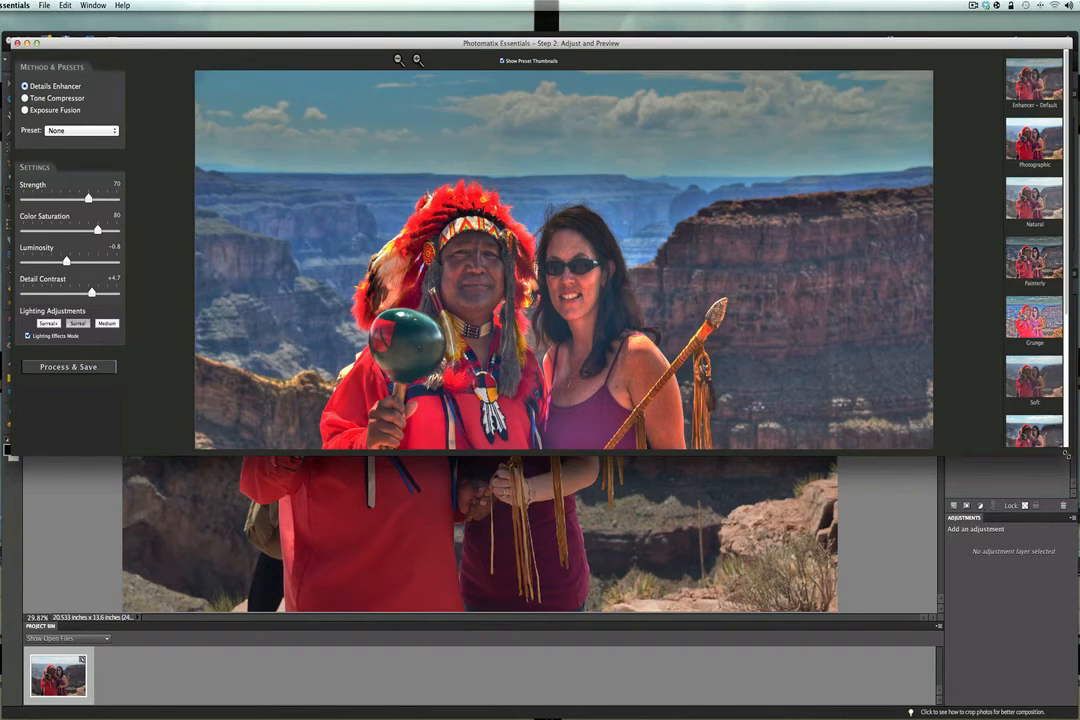
drag(1067, 455, 1059, 667)
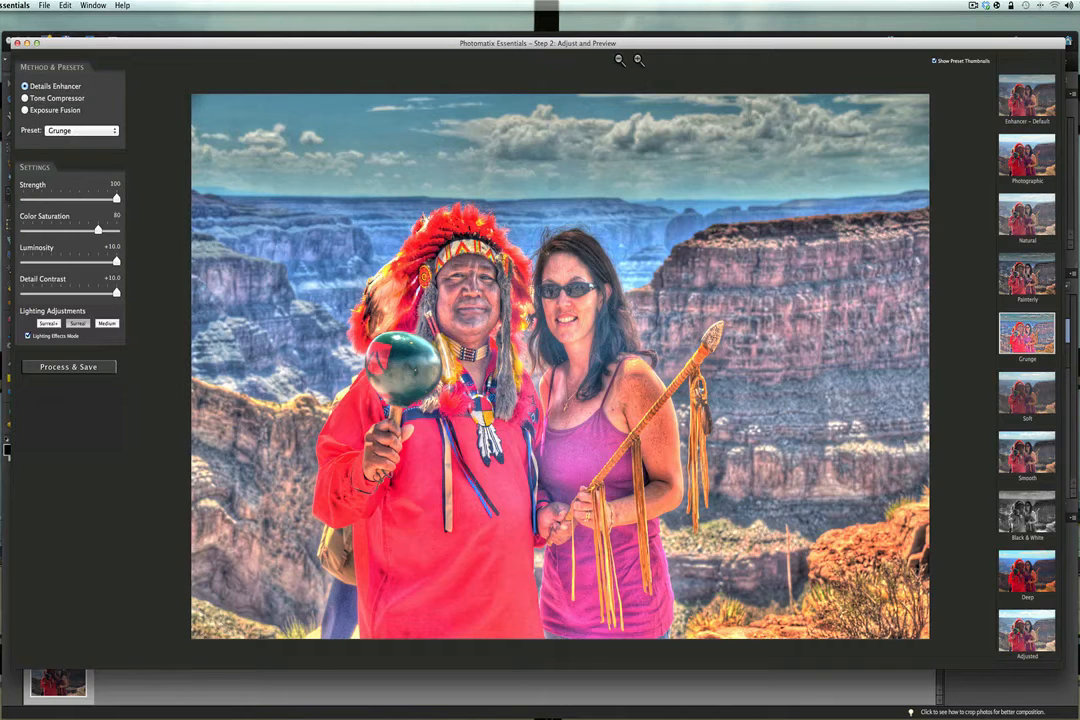
- Starting from the Grunge preset, set Color Saturation to 89 and Lighting Adjustments to Surreal+
click(1027, 274)
mouse_move(110, 231)
mouse_down()
mouse_move(89, 231)
mouse_move(101, 231)
mouse_up()
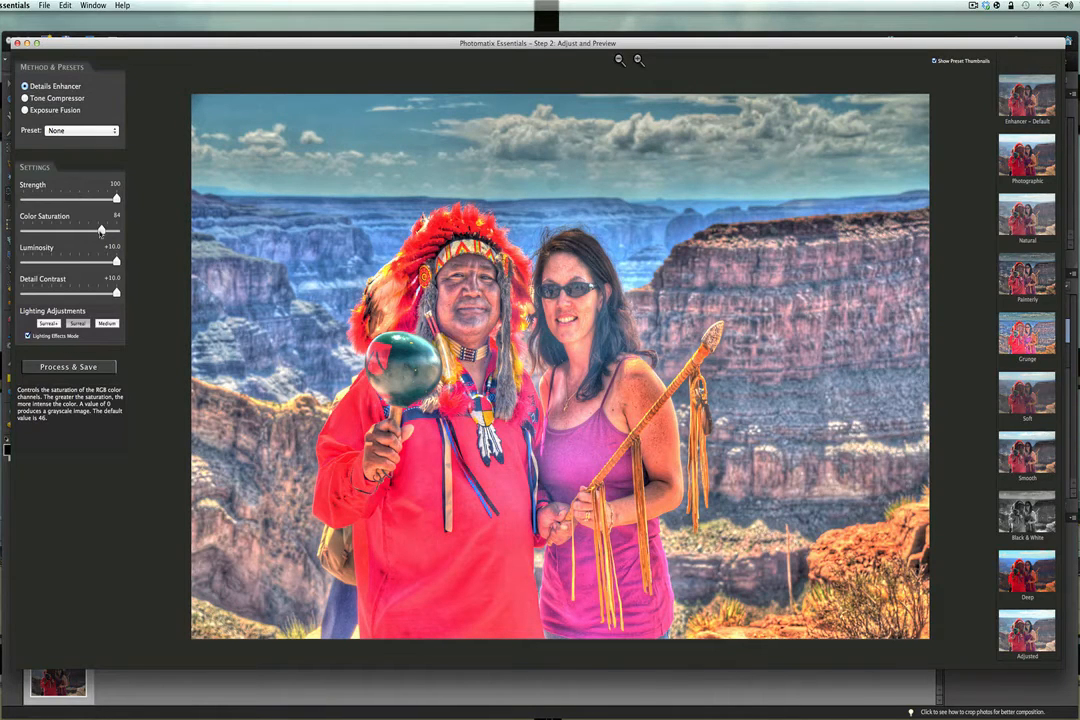
drag(101, 231, 107, 231)
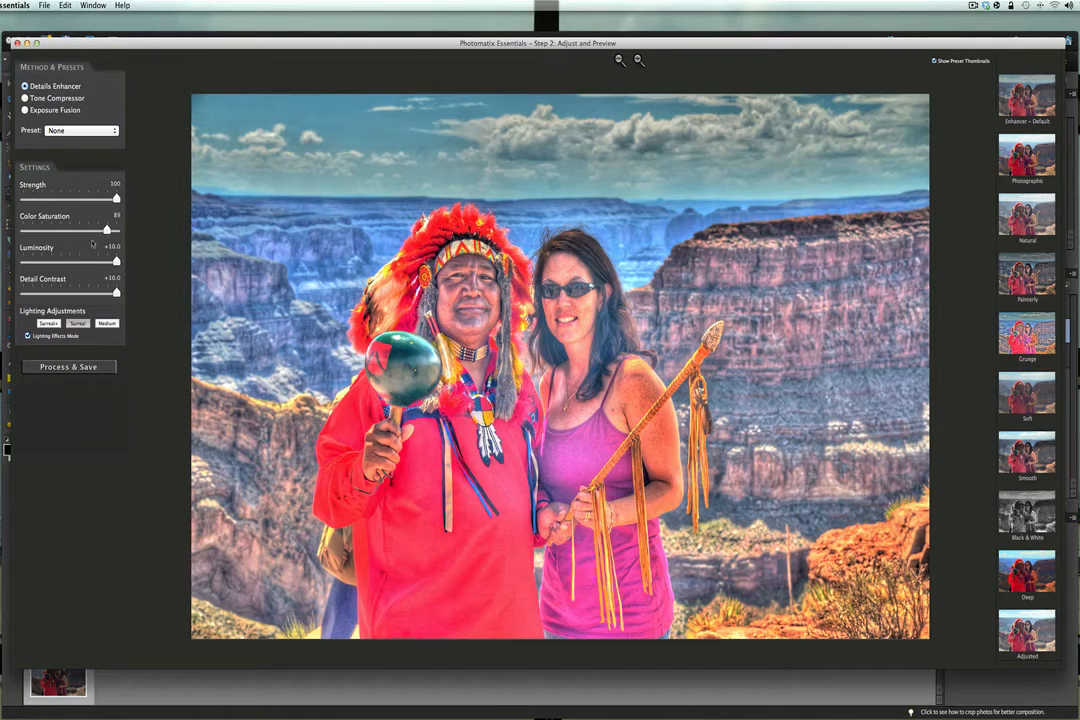
click(47, 324)
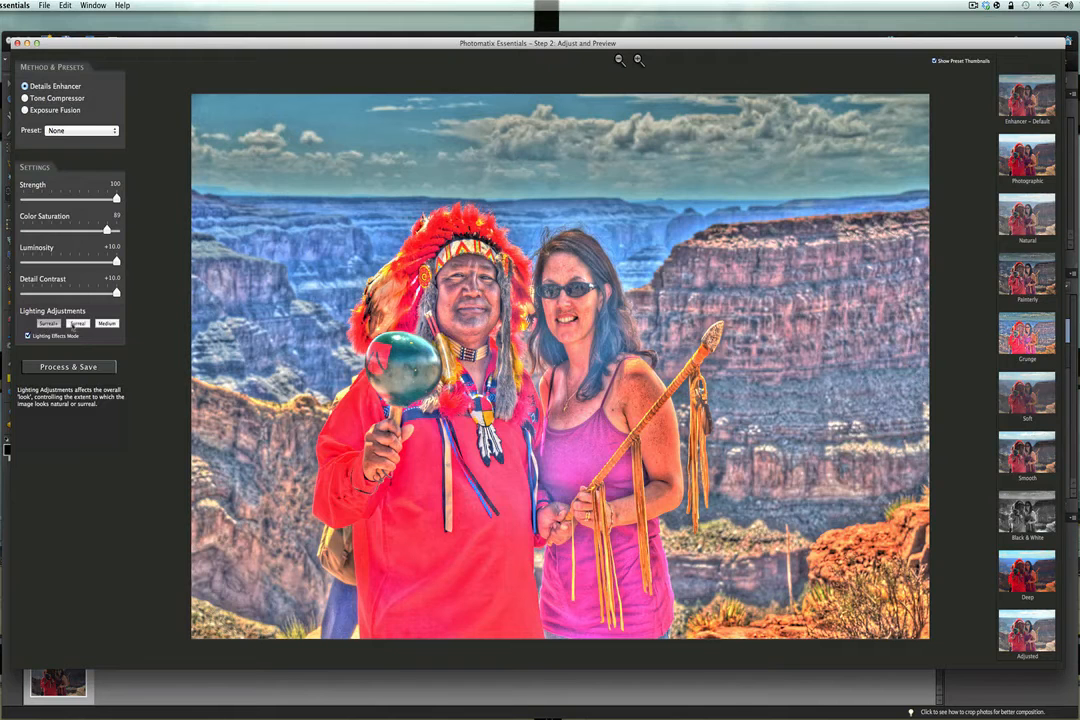
click(75, 325)
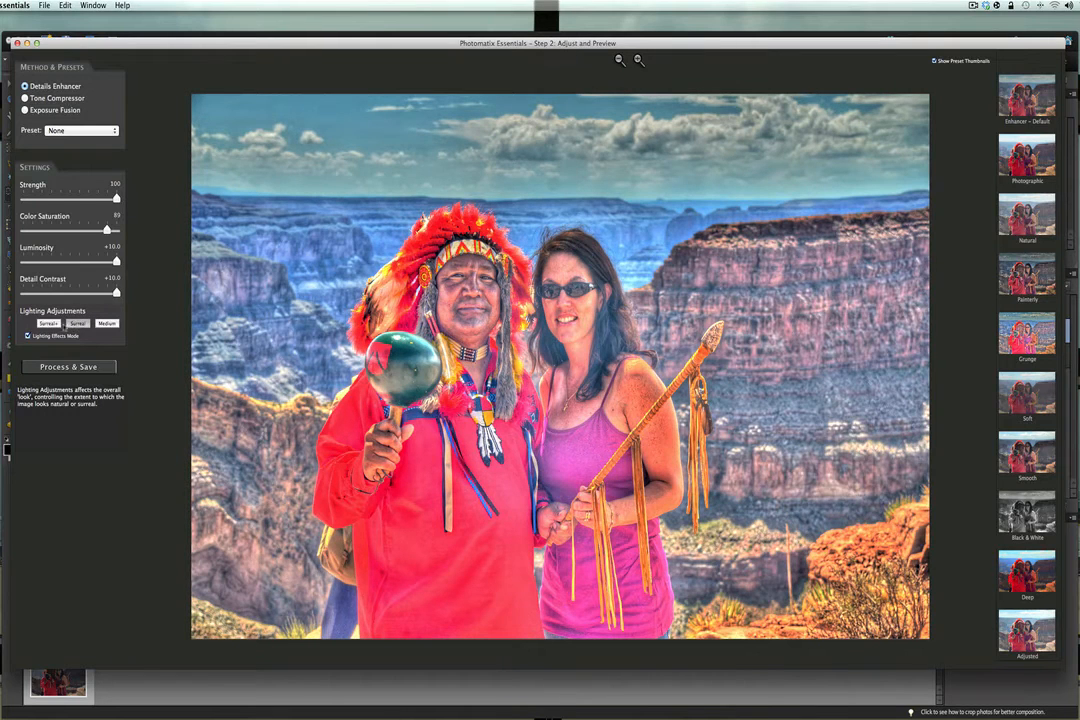
click(48, 324)
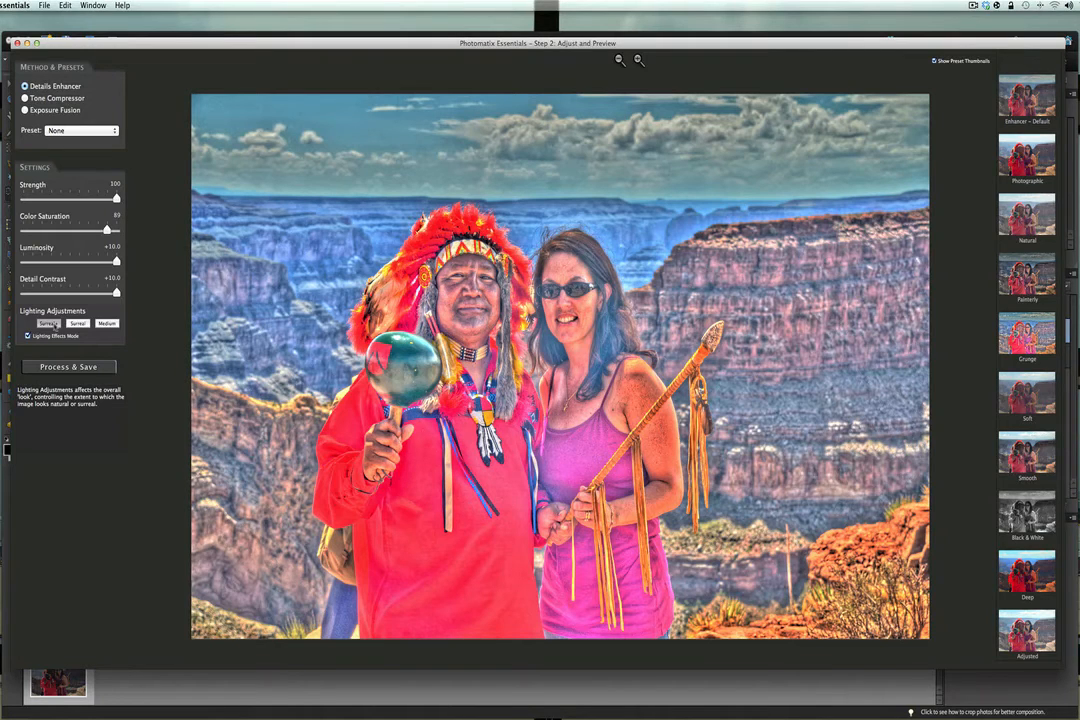
- Process the HDR image and save it as a JPEG named background in the Desktop's HDR folder
click(69, 367)
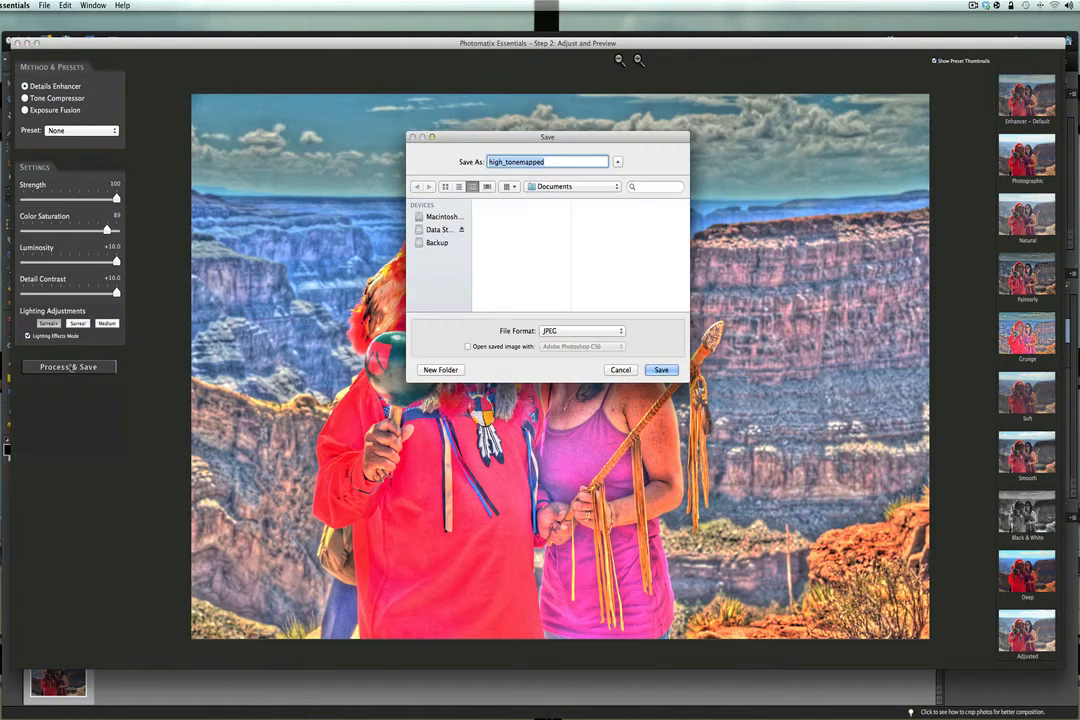
click(437, 217)
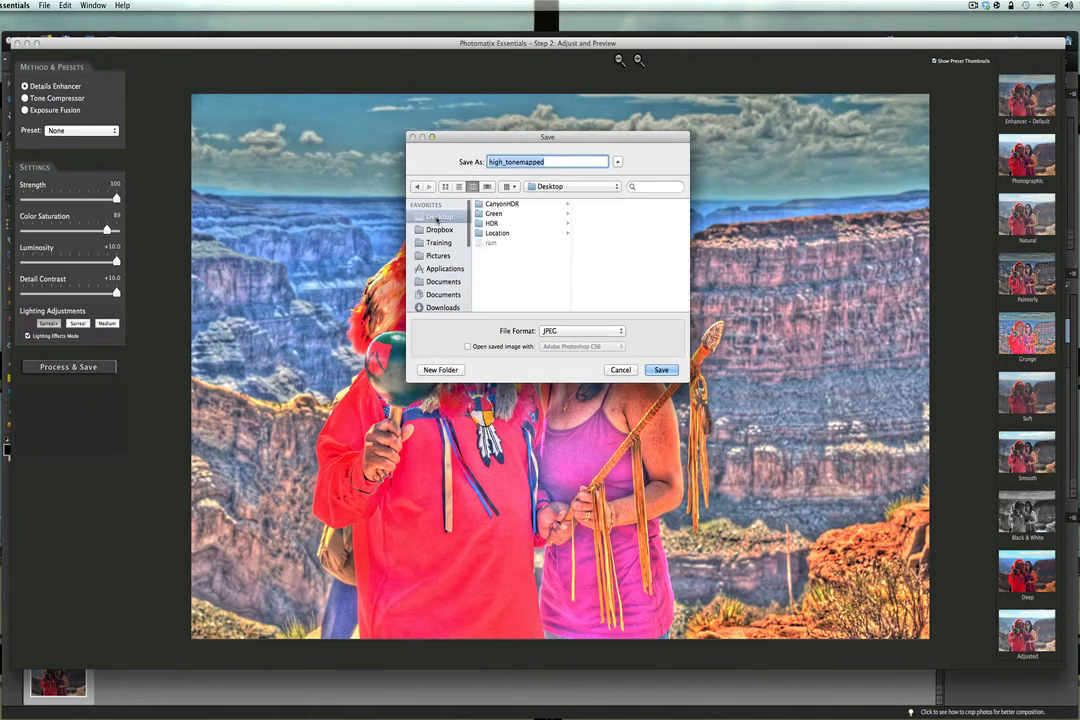
click(492, 223)
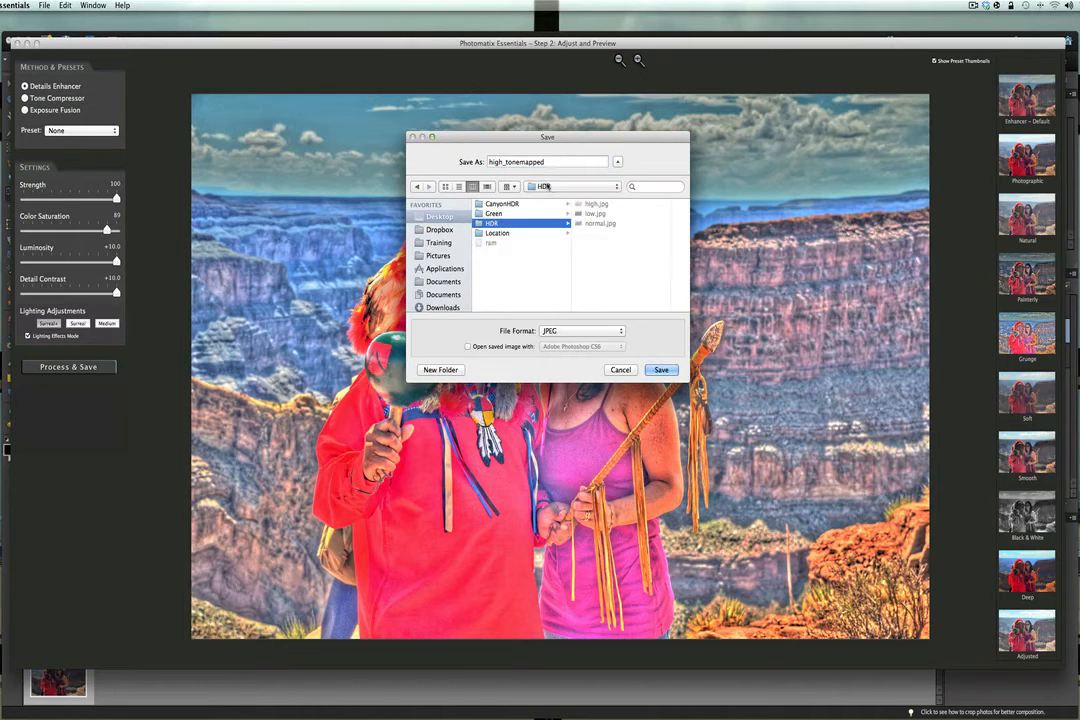
drag(546, 162, 477, 163)
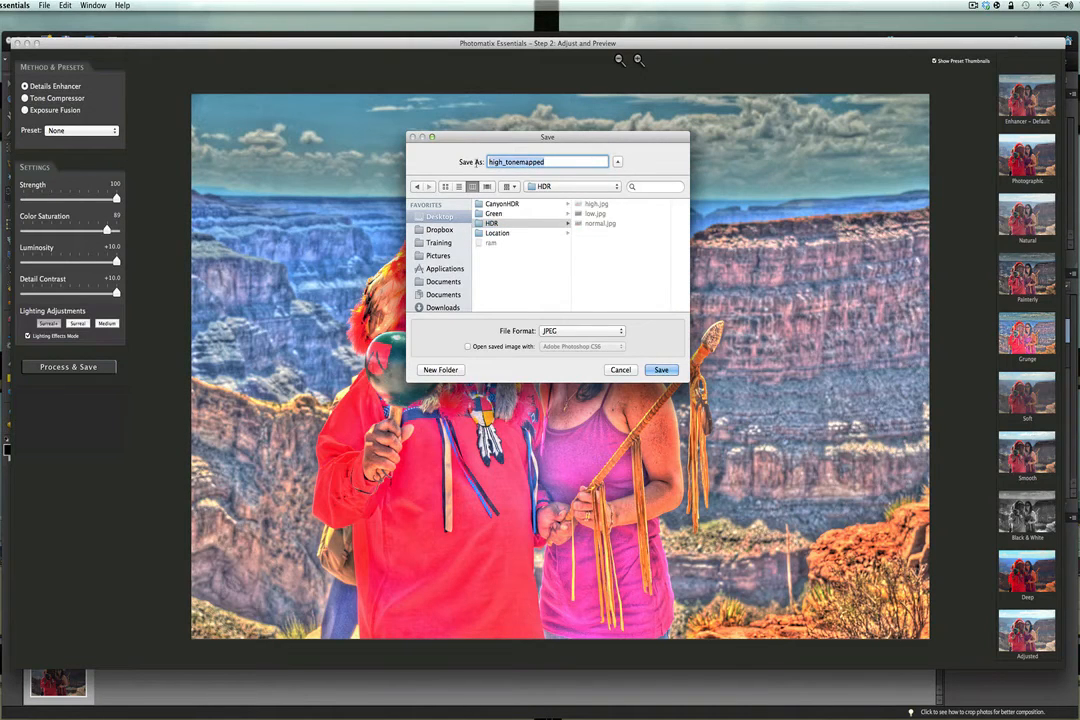
text(background)
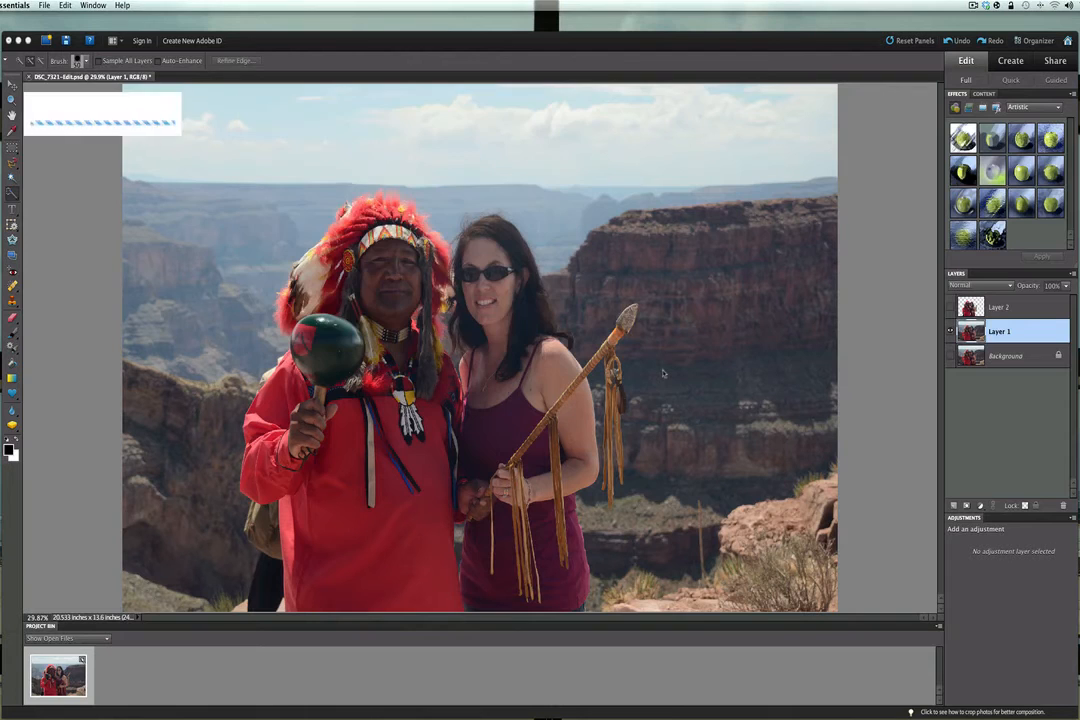
click(661, 369)
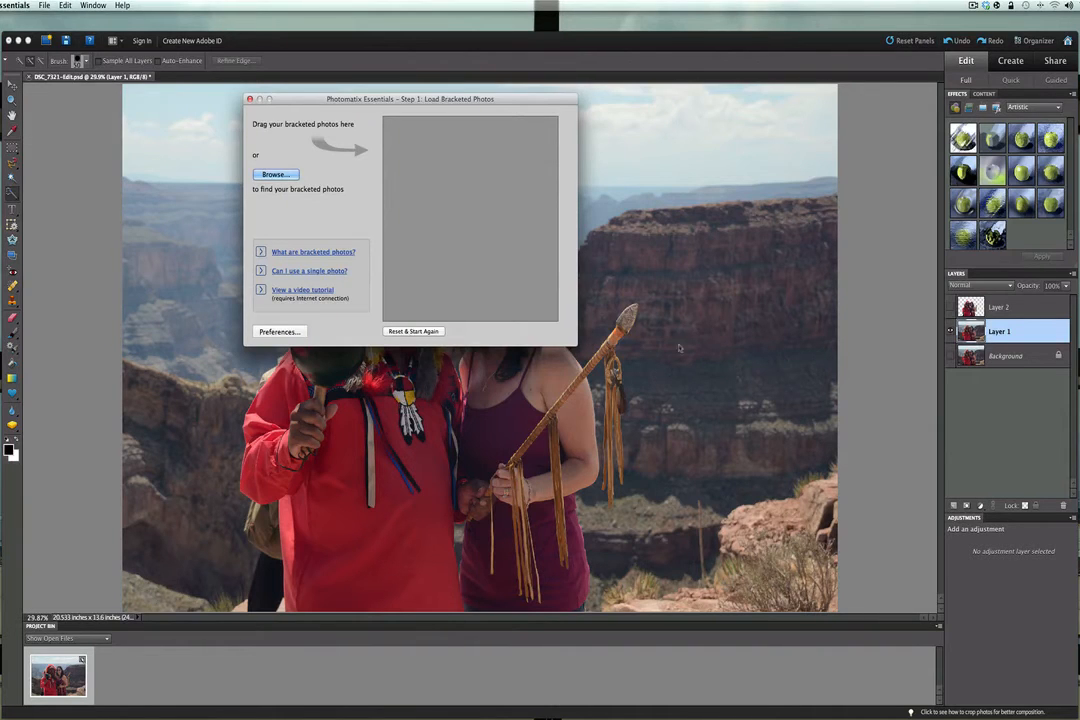
- Quit Photomatix Essentials
drag(396, 106, 505, 198)
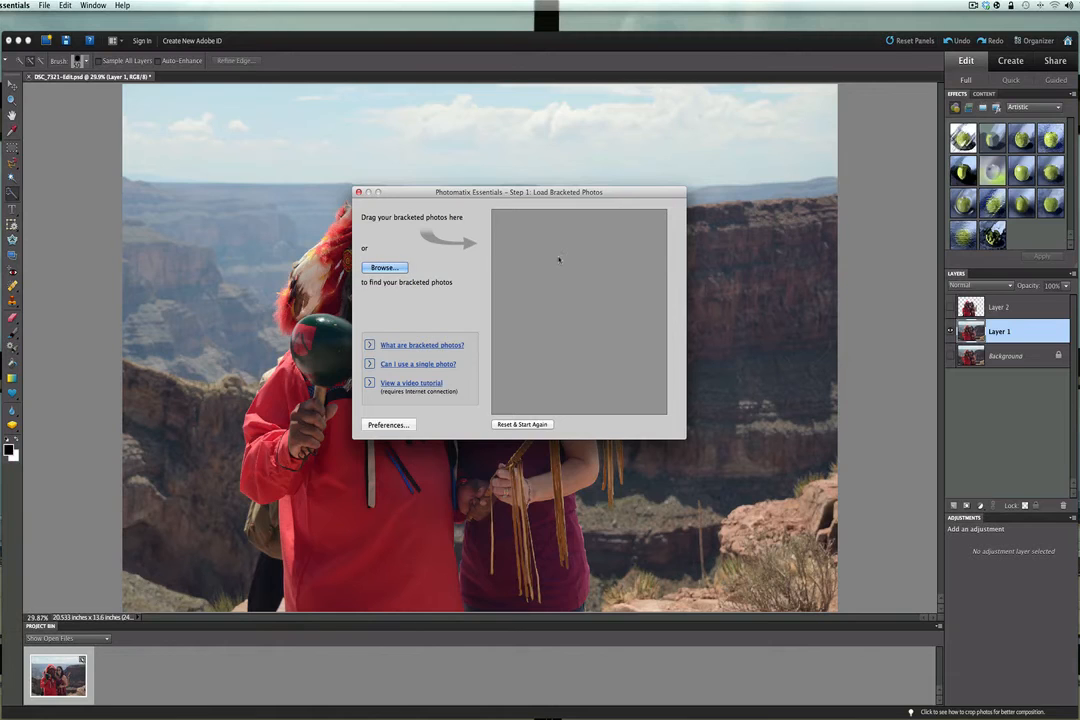
click(15, 5)
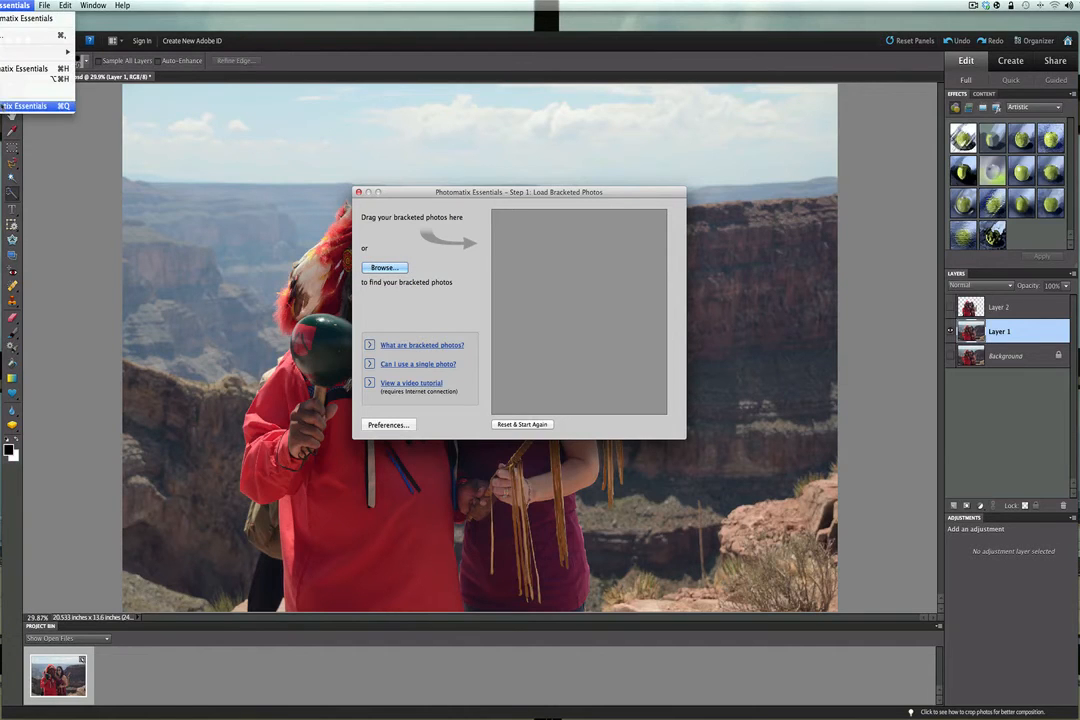
click(30, 105)
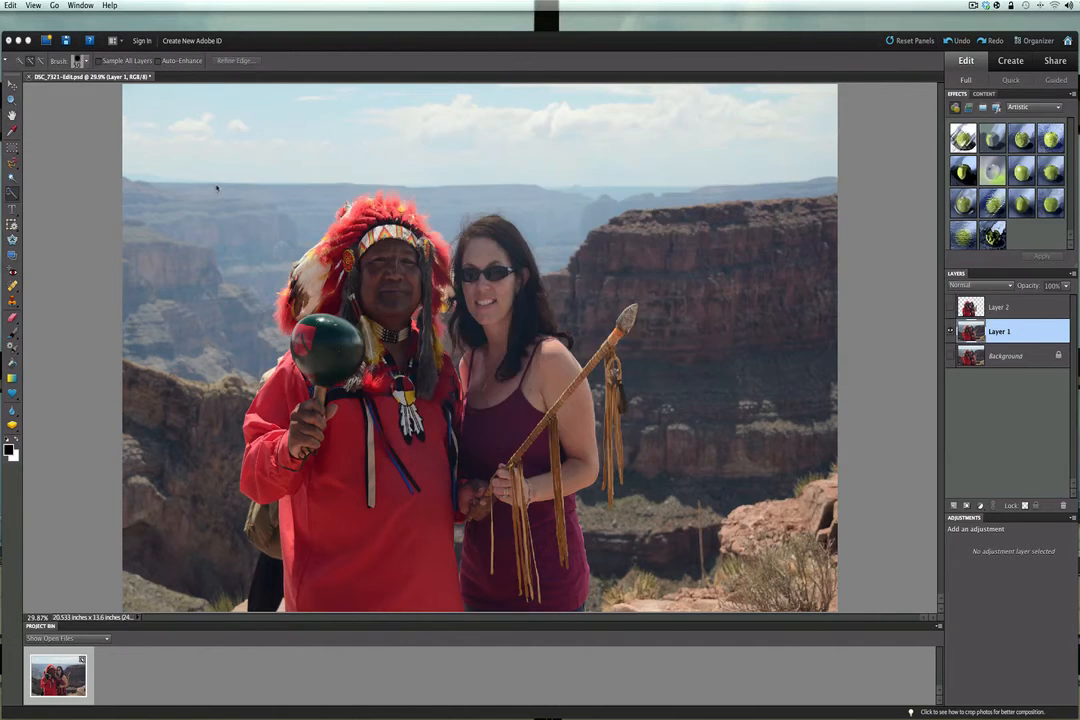
- Place background.jpg from the HDR folder as a new layer directly above Layer 1
click(88, 5)
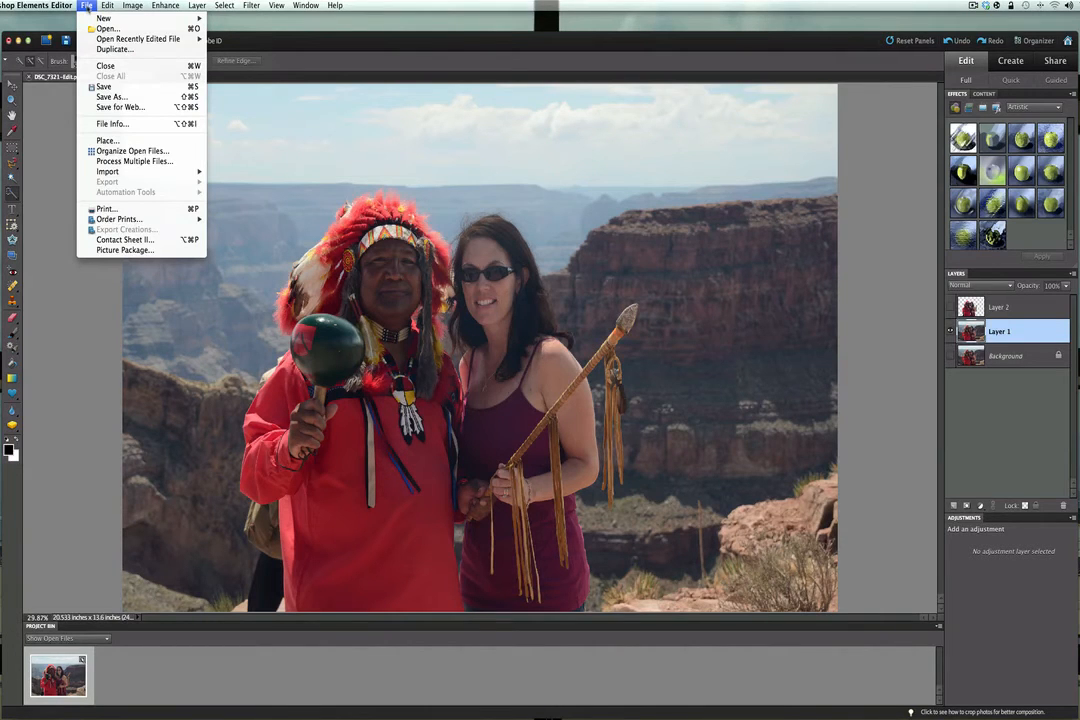
click(106, 141)
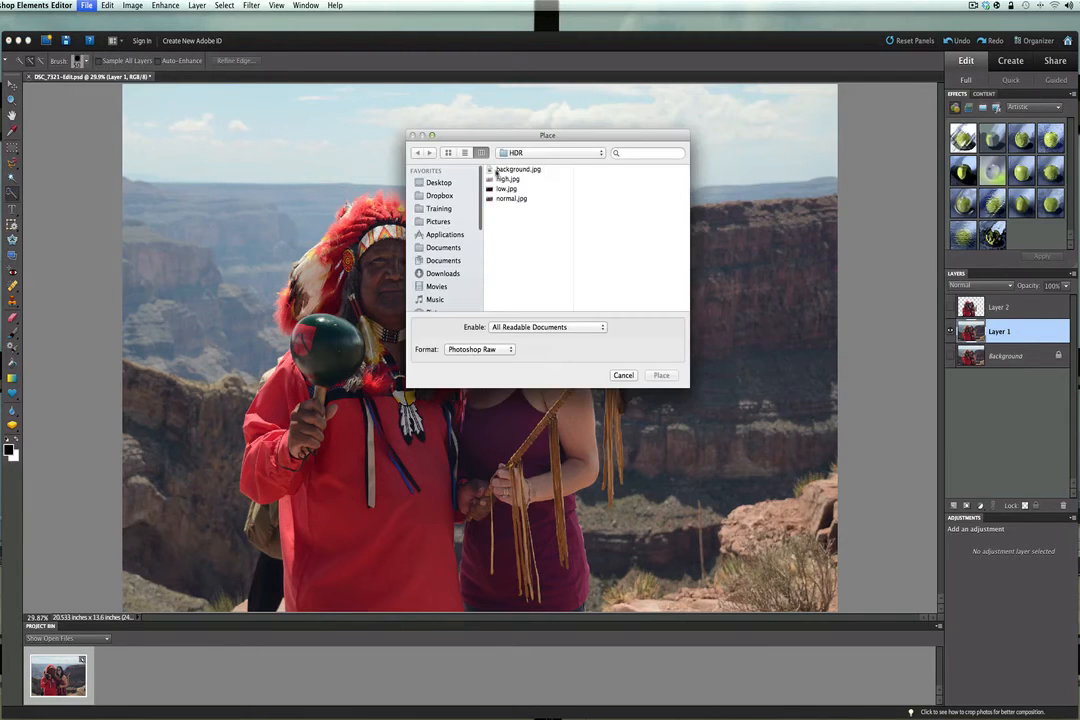
click(500, 170)
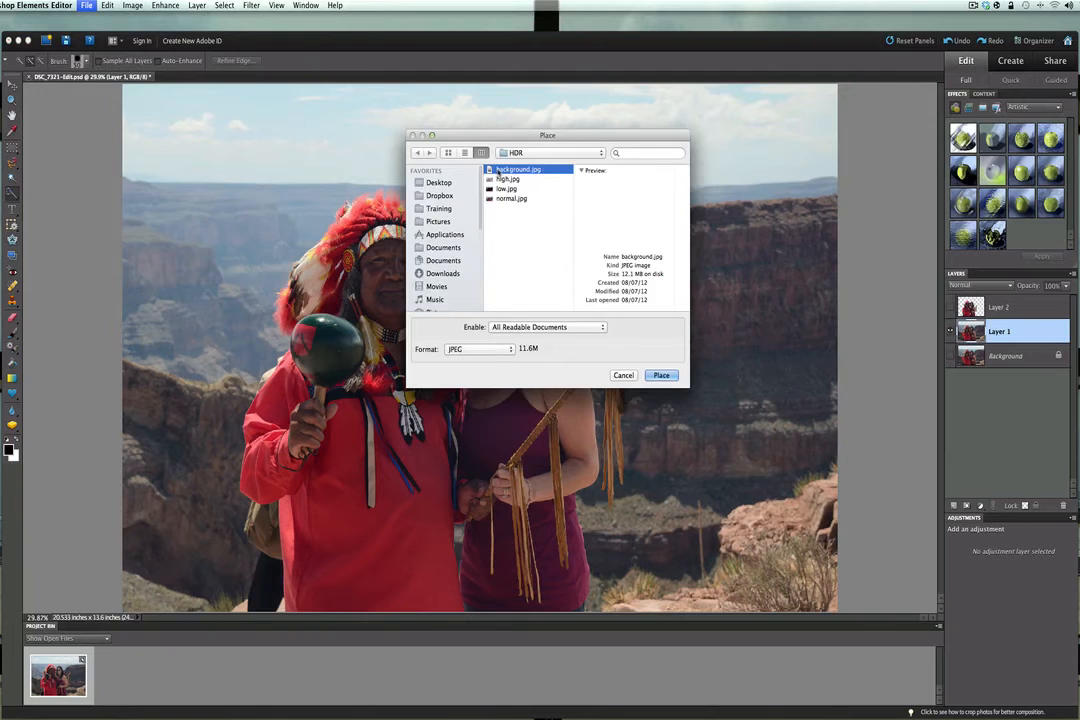
click(662, 375)
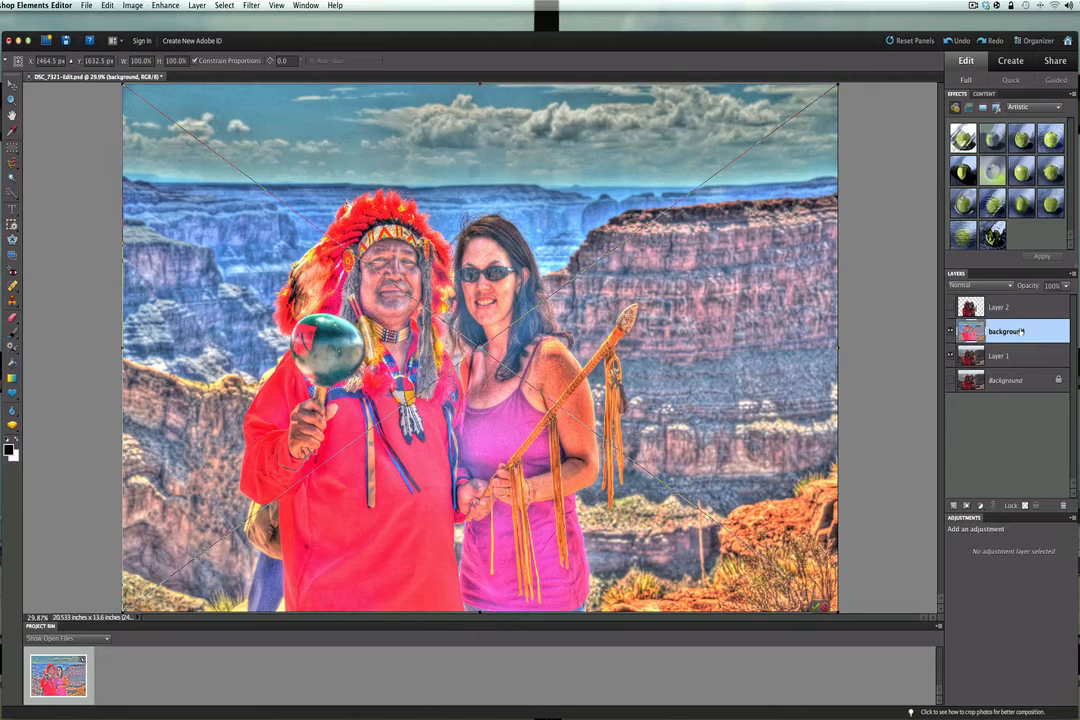
- Accept the placement at its original size, then hide Layer 1 and show the cut-out people on Layer 2
click(951, 356)
click(821, 606)
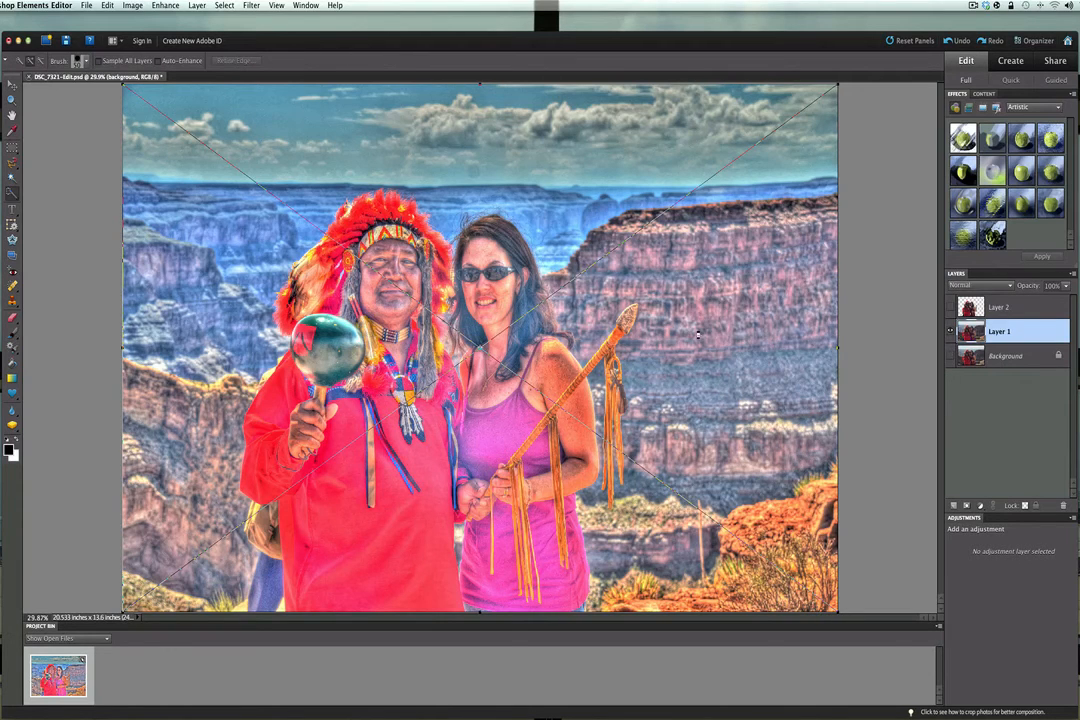
key(Return)
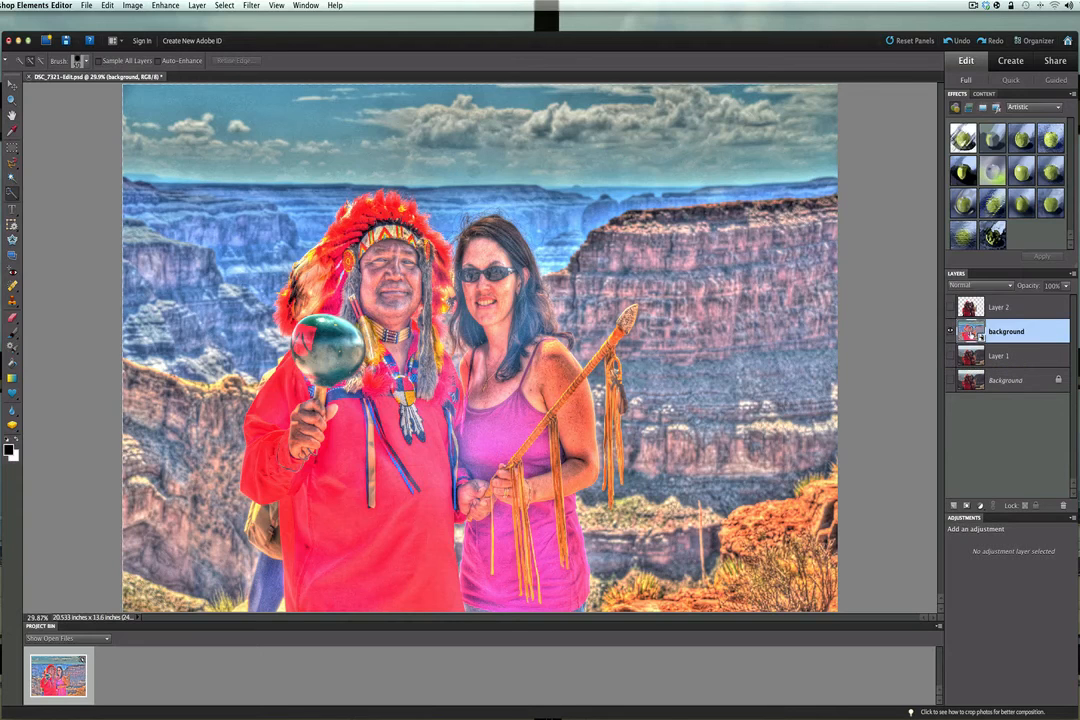
click(950, 309)
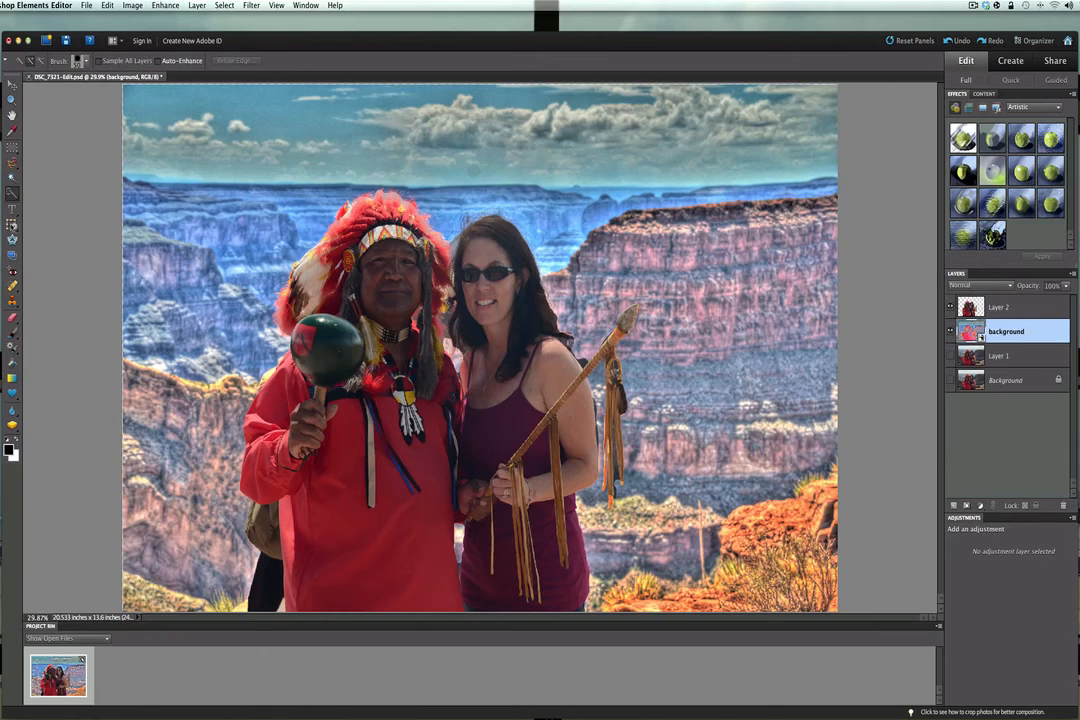
- Crop the image with no aspect ratio restriction, trimming a thin strip off the photo's top and left edges
click(11, 192)
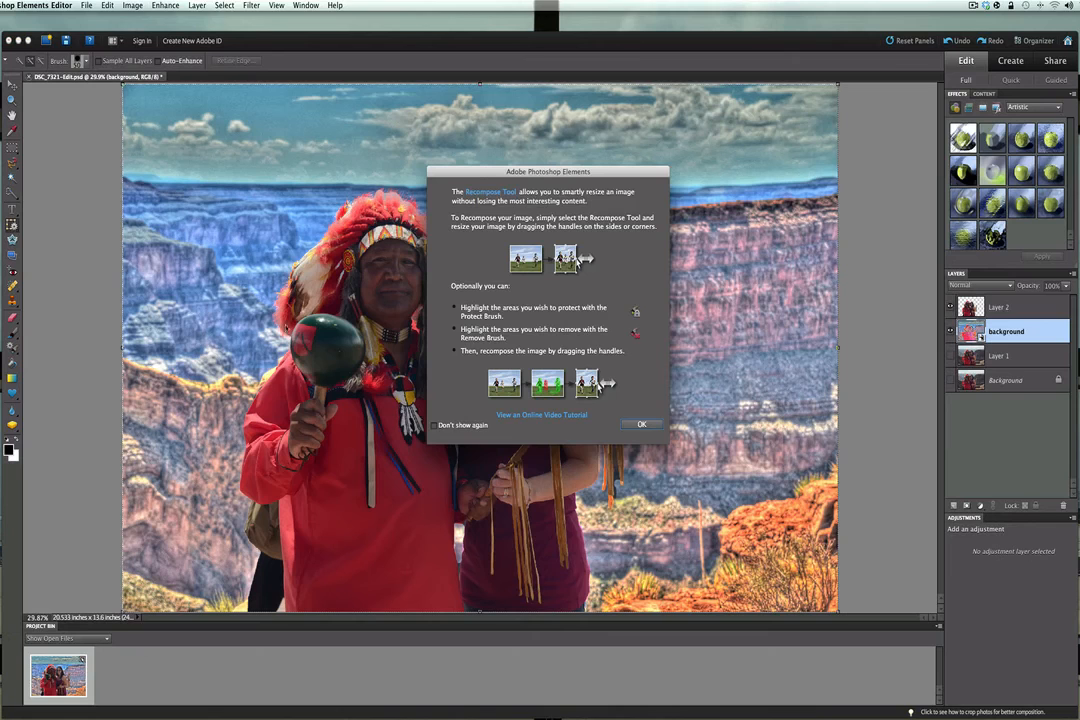
click(641, 424)
click(55, 226)
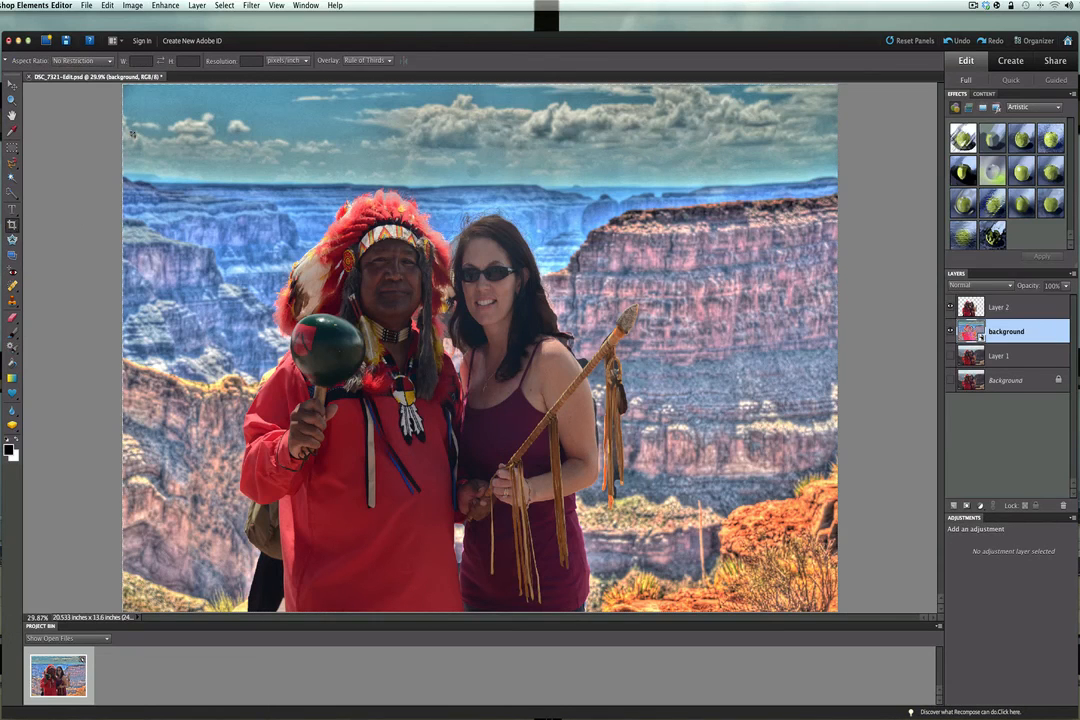
drag(124, 88, 701, 481)
drag(831, 561, 838, 611)
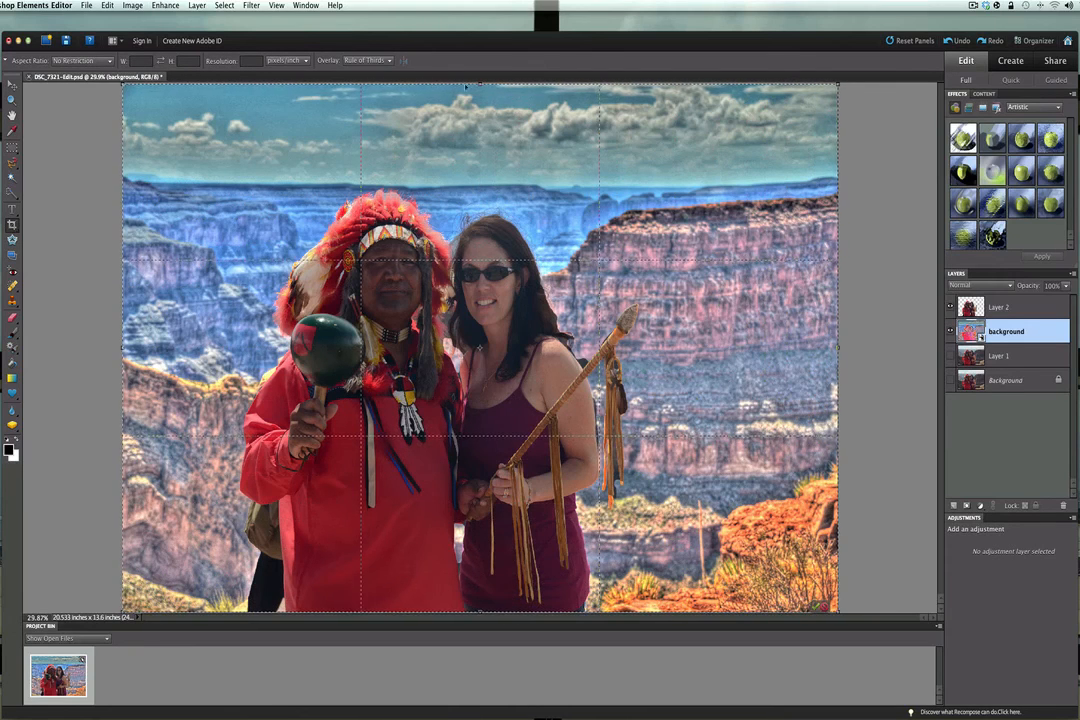
drag(480, 84, 480, 90)
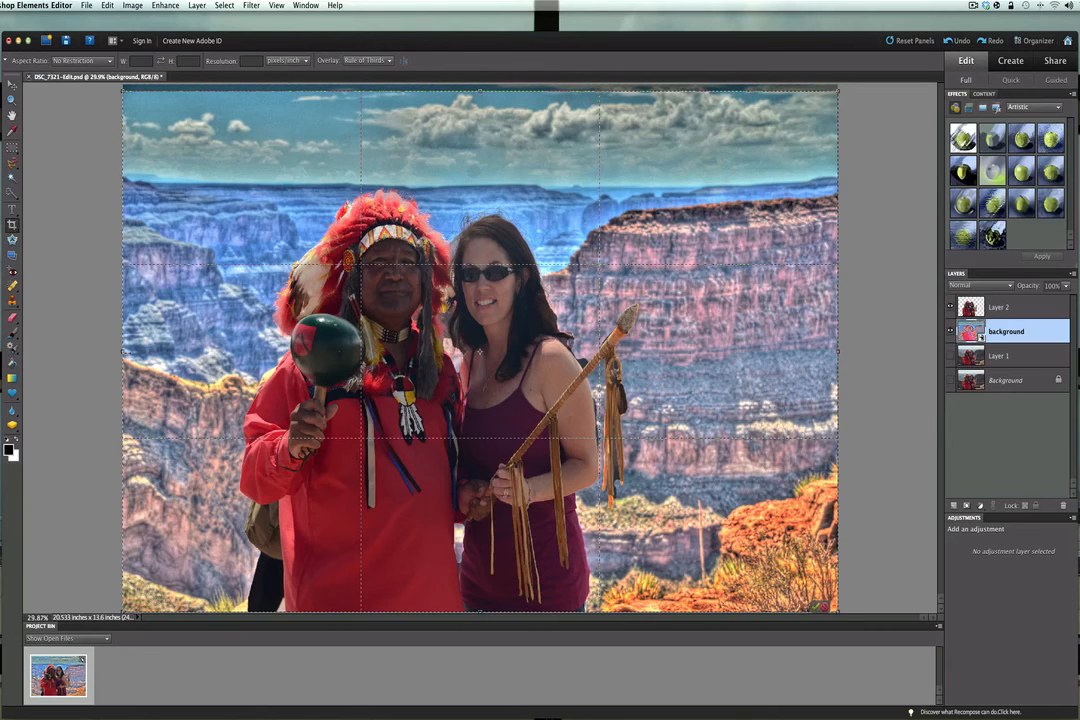
drag(123, 351, 128, 351)
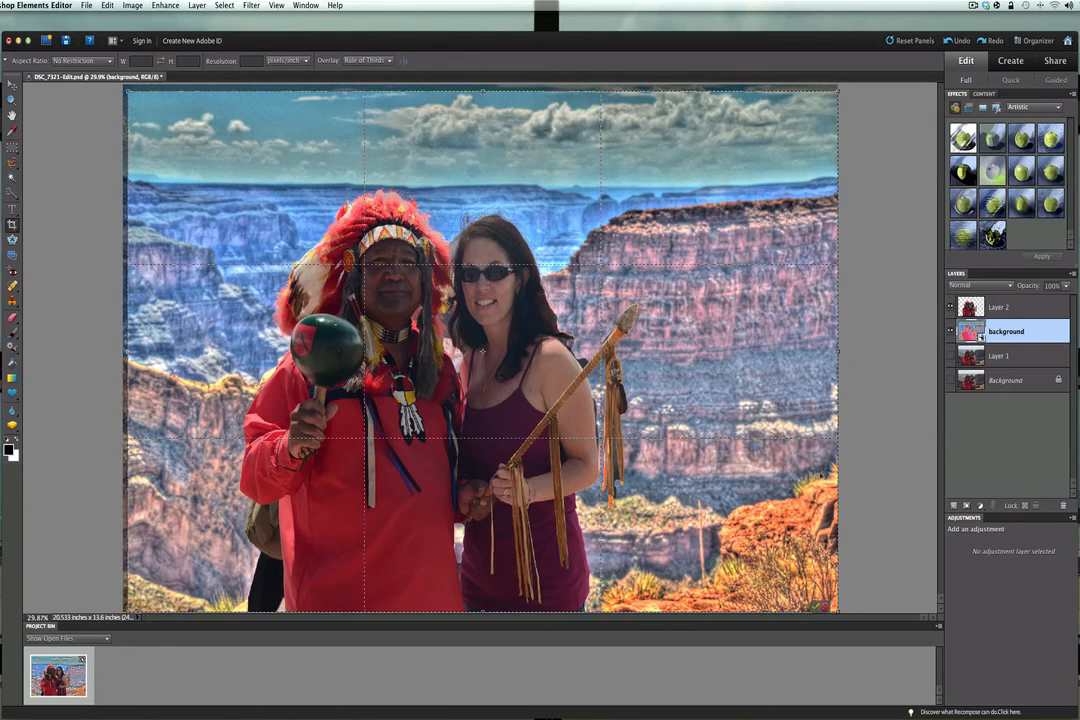
click(816, 606)
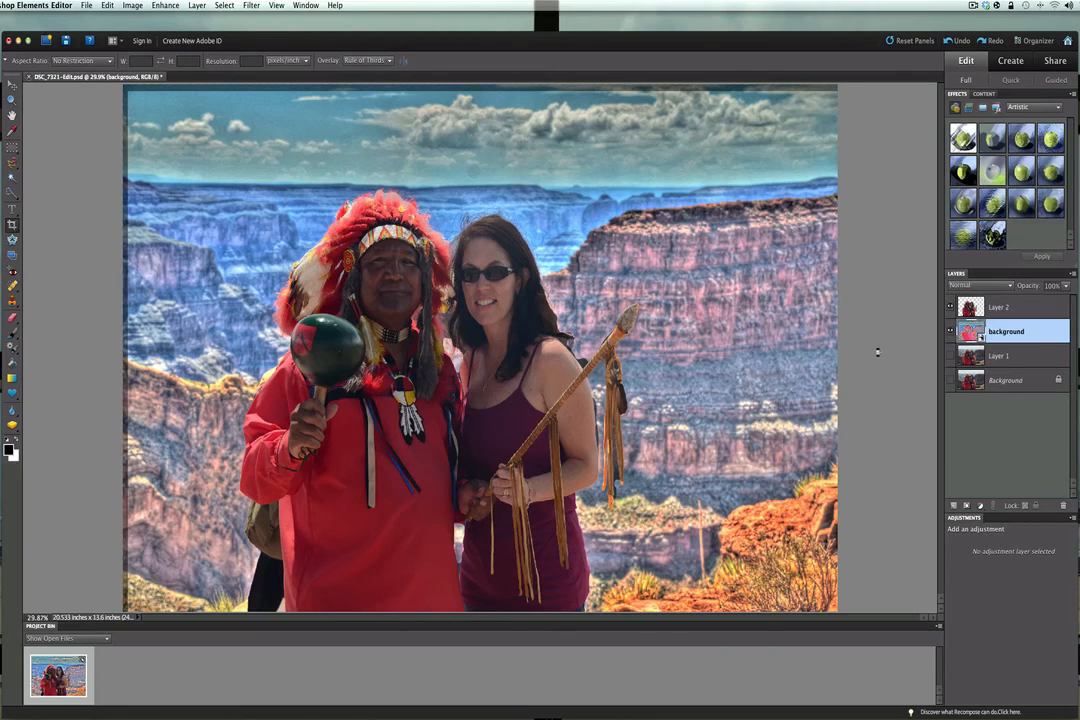